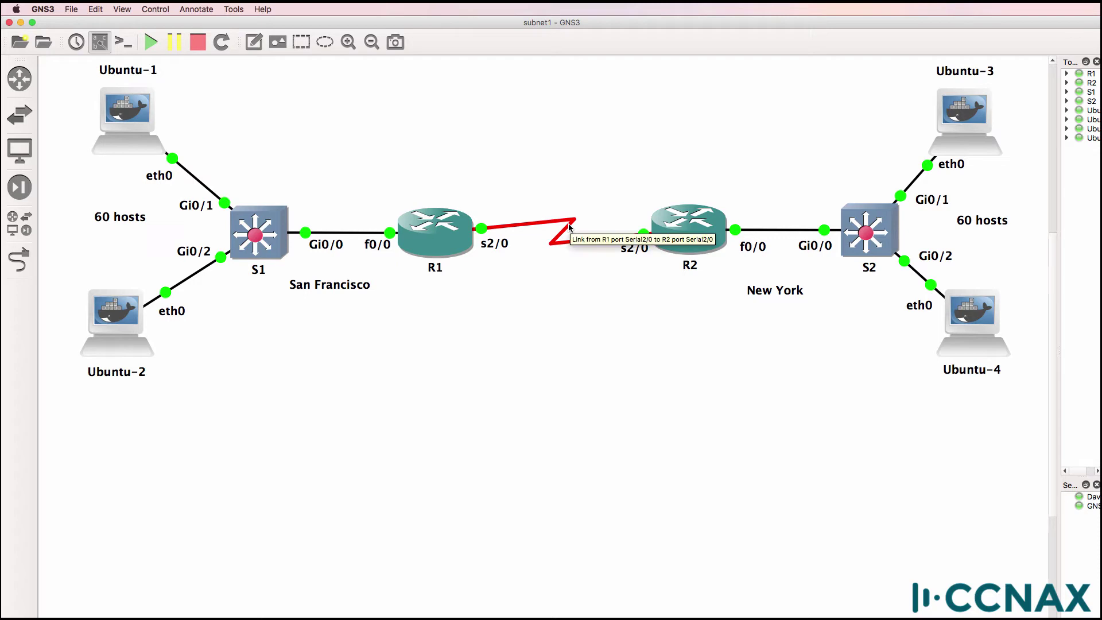
# - Add a canvas note reading 192.168.1.0/24 and move it above the R1–R2 link
pyautogui.click(451, 115)
pyautogui.write('192.158')
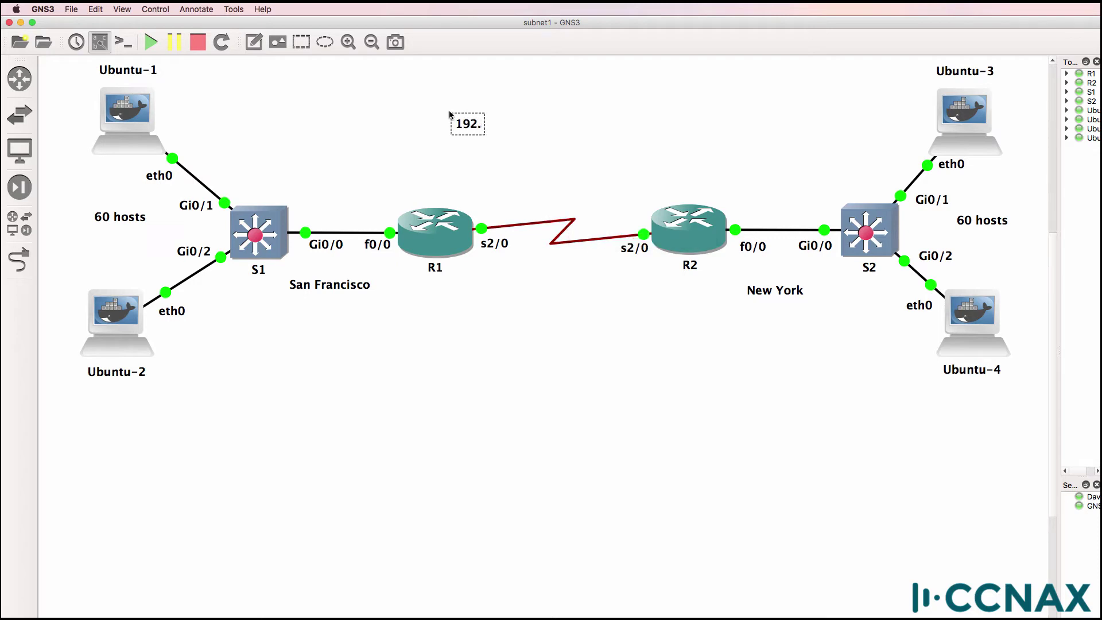
pyautogui.press('BackSpace')
pyautogui.press('BackSpace')
pyautogui.write('68.1.0/24')
pyautogui.click(554, 423)
pyautogui.moveTo(505, 132); pyautogui.dragTo(574, 98)
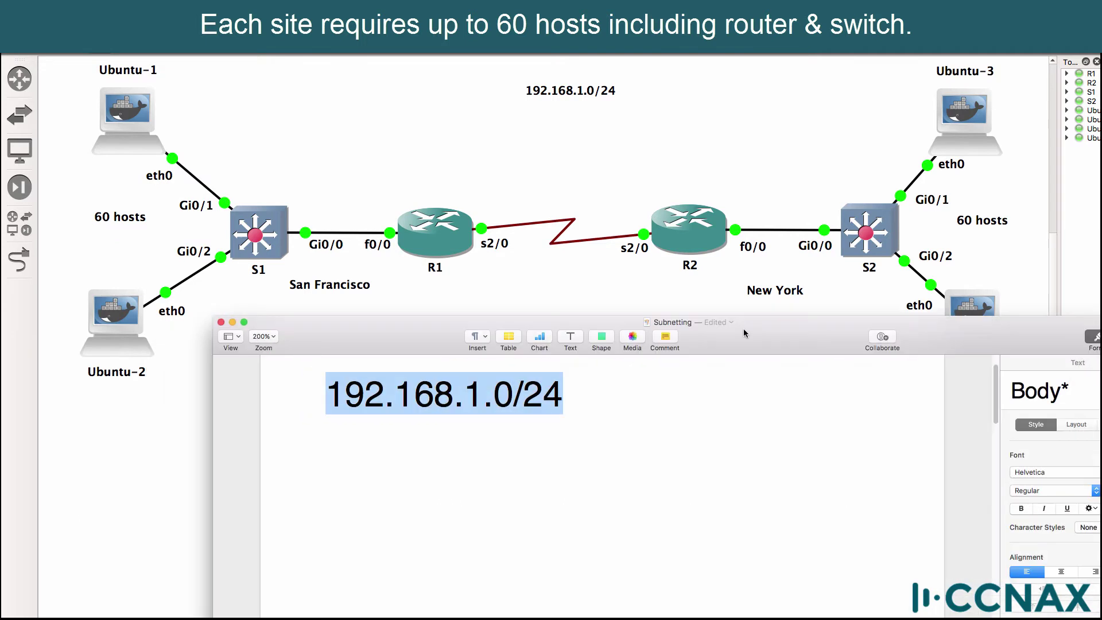
# - Place the '24 =' line directly above the binary mask, removing the extra blank line
pyautogui.click(634, 382)
pyautogui.press('Left')
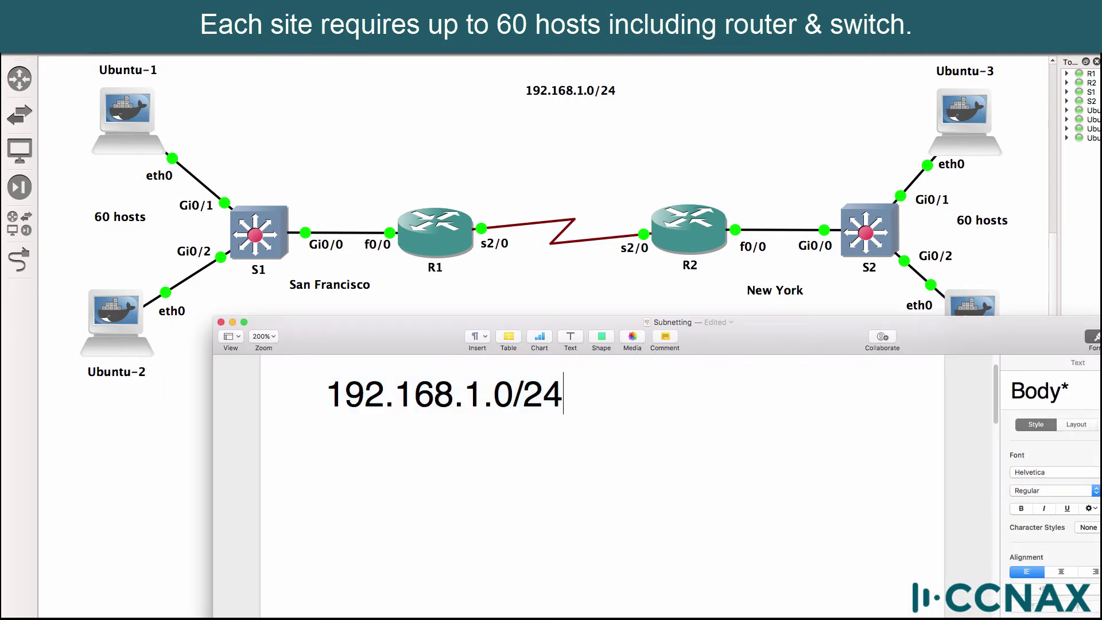
pyautogui.hotkey('shift', 'Left')
pyautogui.hotkey('shift', 'Left')
pyautogui.press('Down')
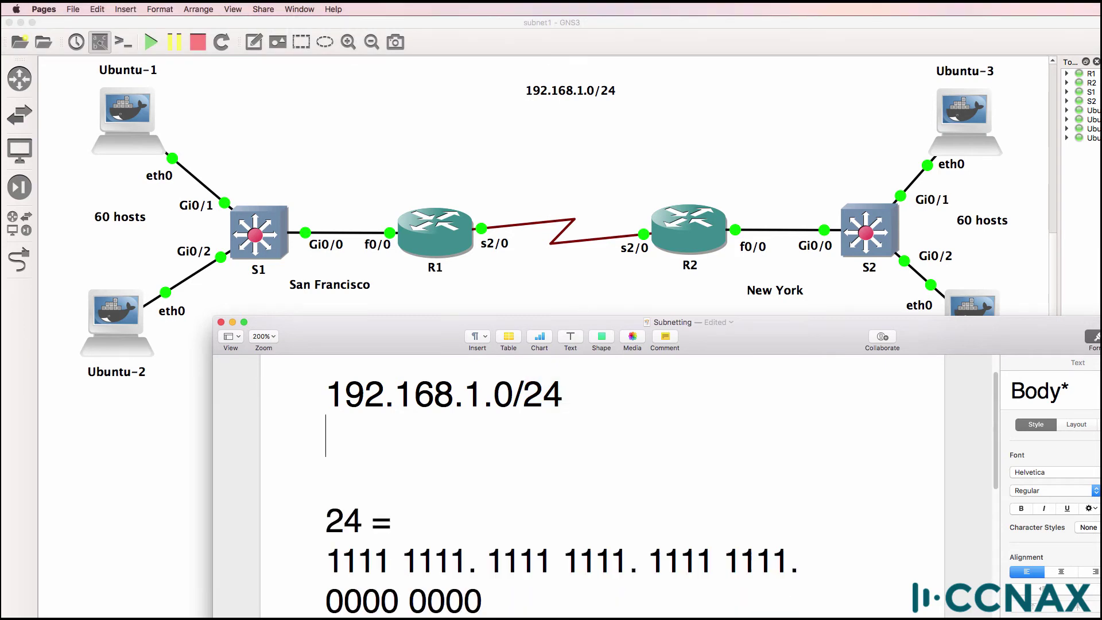
pyautogui.press('Delete')
pyautogui.press('Down')
pyautogui.press('Down')
pyautogui.hotkey('shift', 'Right')
pyautogui.hotkey('shift', 'Right')
pyautogui.hotkey('shift', 'Right')
pyautogui.hotkey('shift', 'Right')
pyautogui.hotkey('shift', 'Right')
pyautogui.hotkey('shift', 'Right')
pyautogui.hotkey('shift', 'Right')
pyautogui.hotkey('shift', 'Right')
pyautogui.hotkey('shift', 'Right')
pyautogui.hotkey('shift', 'Right')
pyautogui.hotkey('shift', 'Right')
pyautogui.hotkey('shift', 'Right')
pyautogui.hotkey('shift', 'Right')
pyautogui.hotkey('shift', 'Right')
pyautogui.hotkey('shift', 'Right')
pyautogui.hotkey('shift', 'Right')
pyautogui.hotkey('shift', 'Right')
pyautogui.hotkey('shift', 'Right')
pyautogui.hotkey('shift', 'Right')
pyautogui.hotkey('shift', 'Right')
pyautogui.hotkey('shift', 'Right')
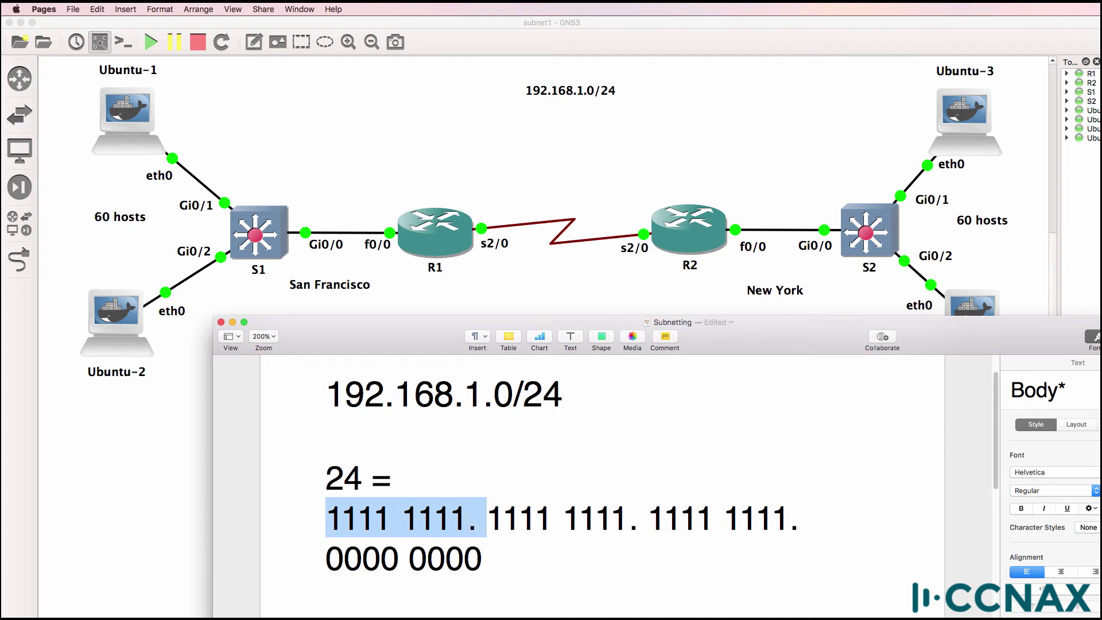
pyautogui.hotkey('shift', 'Right')
pyautogui.hotkey('shift', 'Right')
pyautogui.hotkey('shift', 'Right')
pyautogui.hotkey('shift', 'Right')
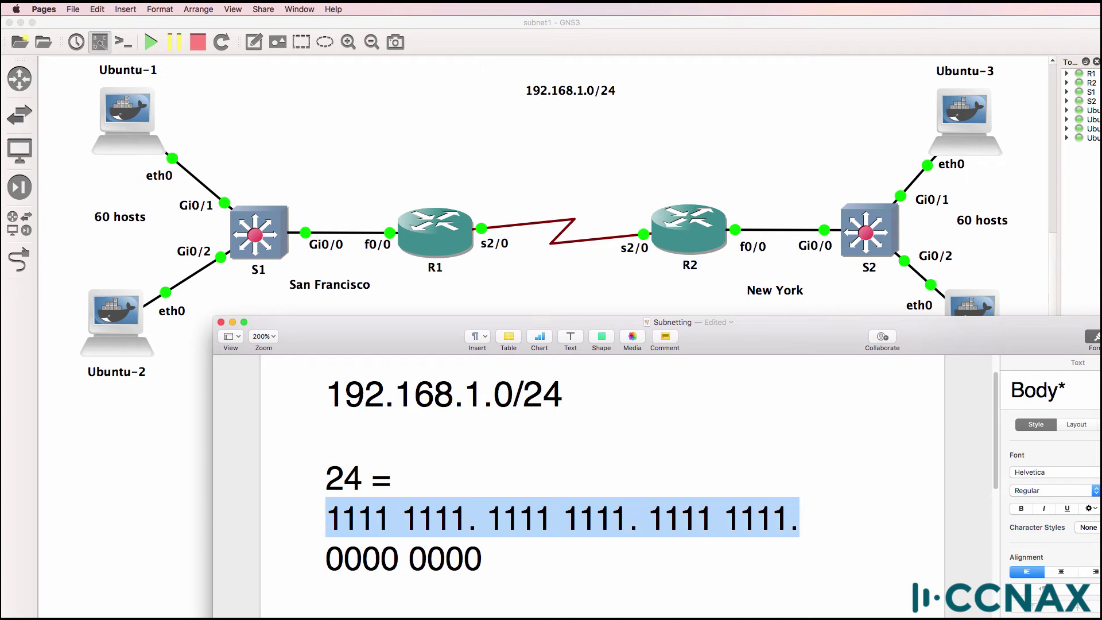
pyautogui.hotkey('shift', 'Down')
# - Highlight the first two 1111 1111 octets and delete the space inside the first octet
pyautogui.click(799, 517)
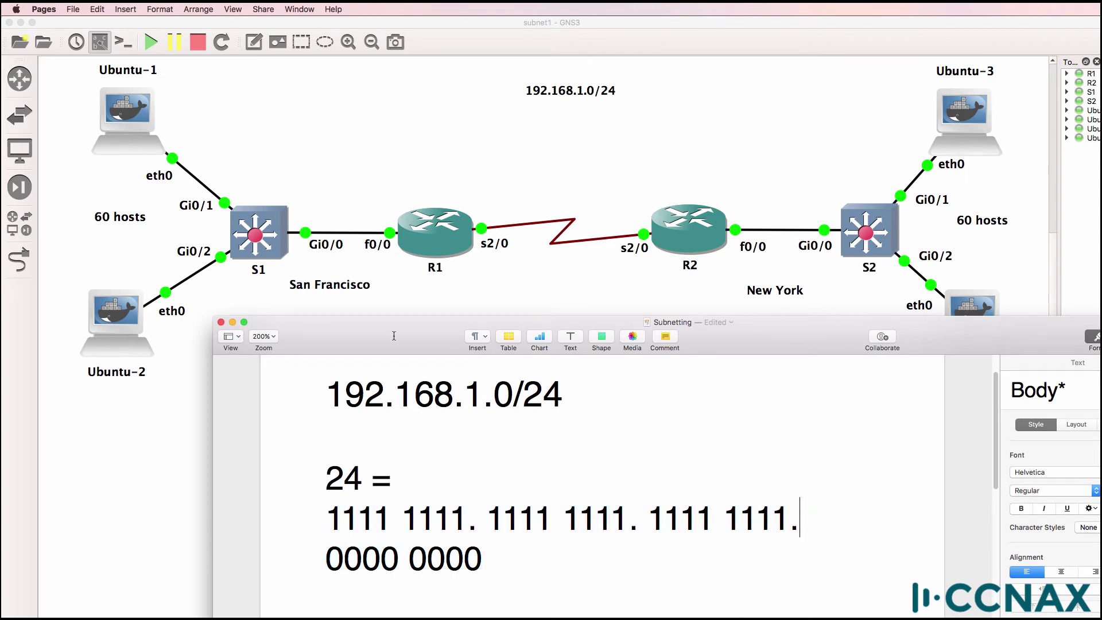
pyautogui.moveTo(468, 516); pyautogui.dragTo(311, 511)
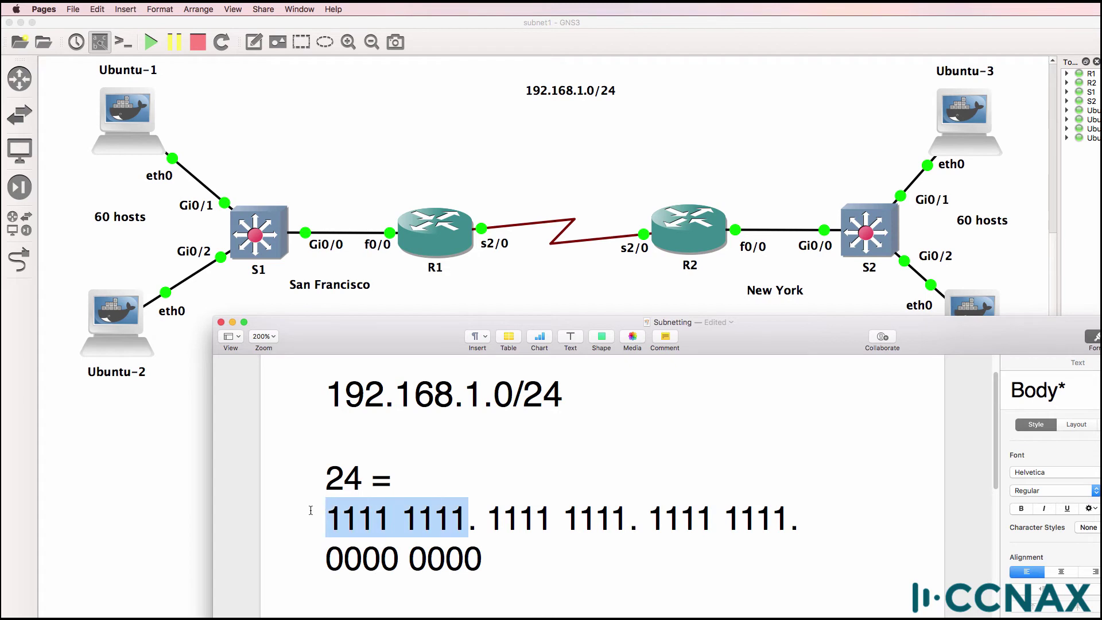
pyautogui.moveTo(483, 518); pyautogui.dragTo(792, 503)
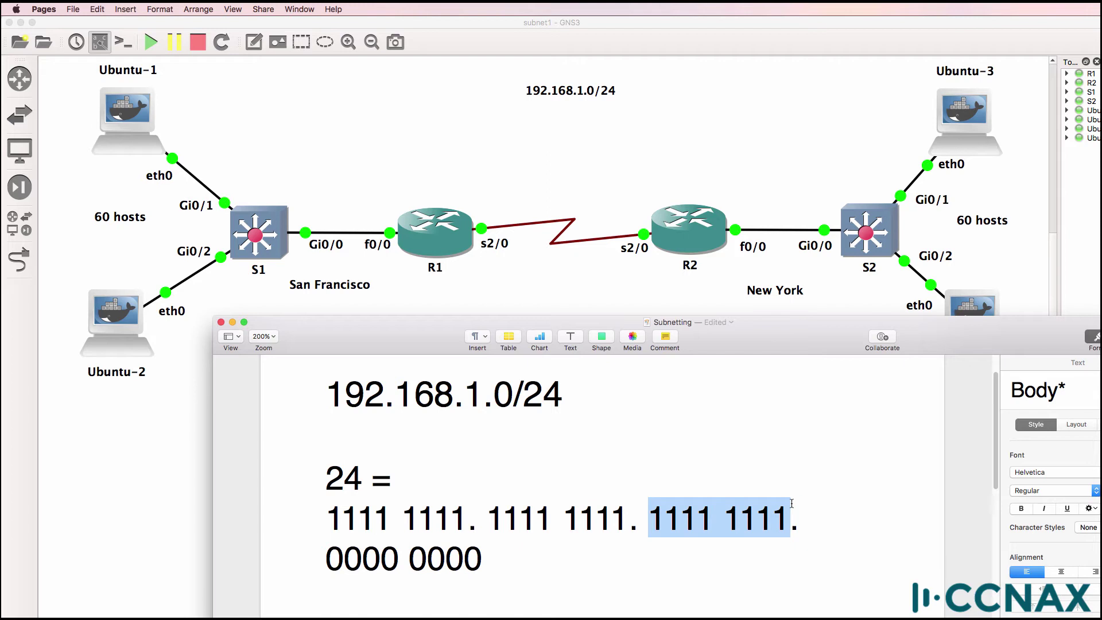
pyautogui.click(481, 525)
pyautogui.press('Up')
pyautogui.press('Down')
pyautogui.press('BackSpace')
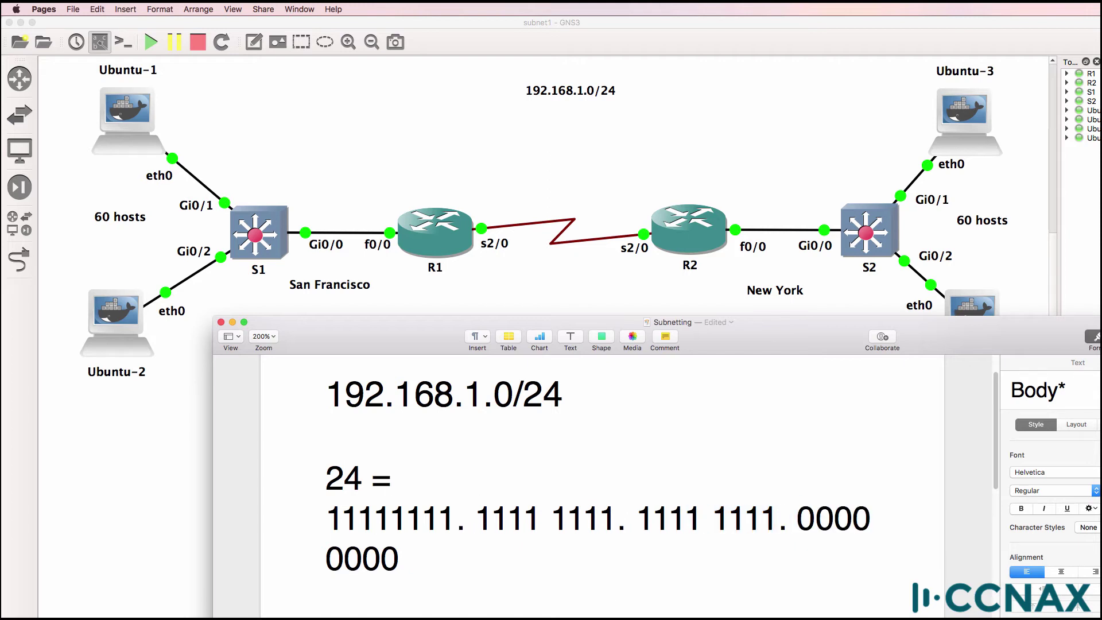
pyautogui.press('Right')
pyautogui.press('Down')
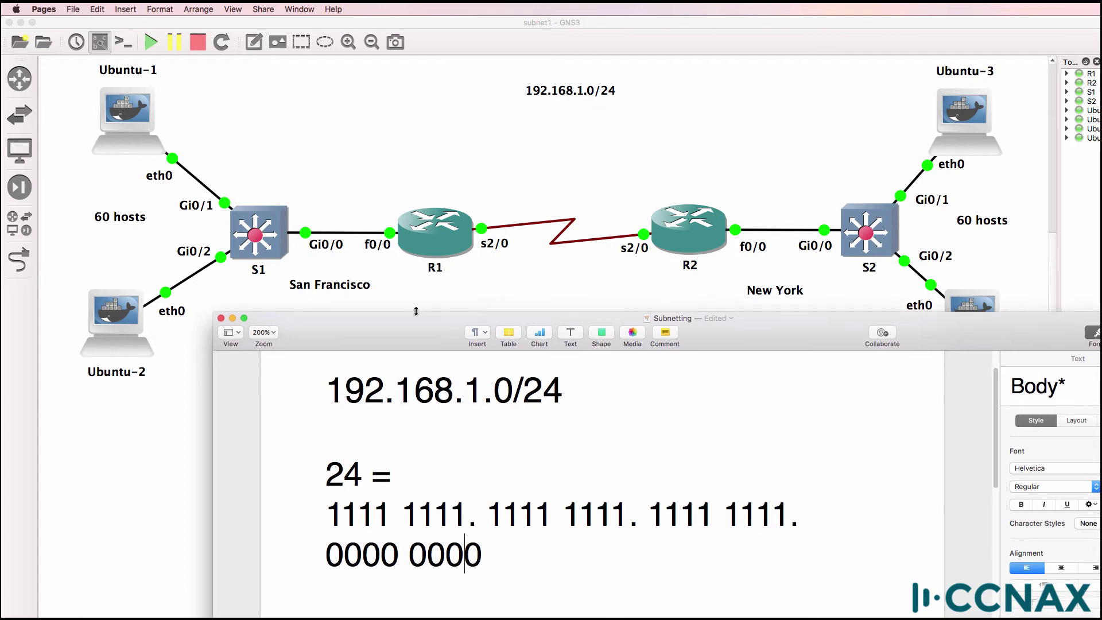
# - Remove the inner spaces so the three ones octets read 11111111
pyautogui.moveTo(416, 316); pyautogui.dragTo(416, 302)
pyautogui.moveTo(325, 464); pyautogui.dragTo(366, 459)
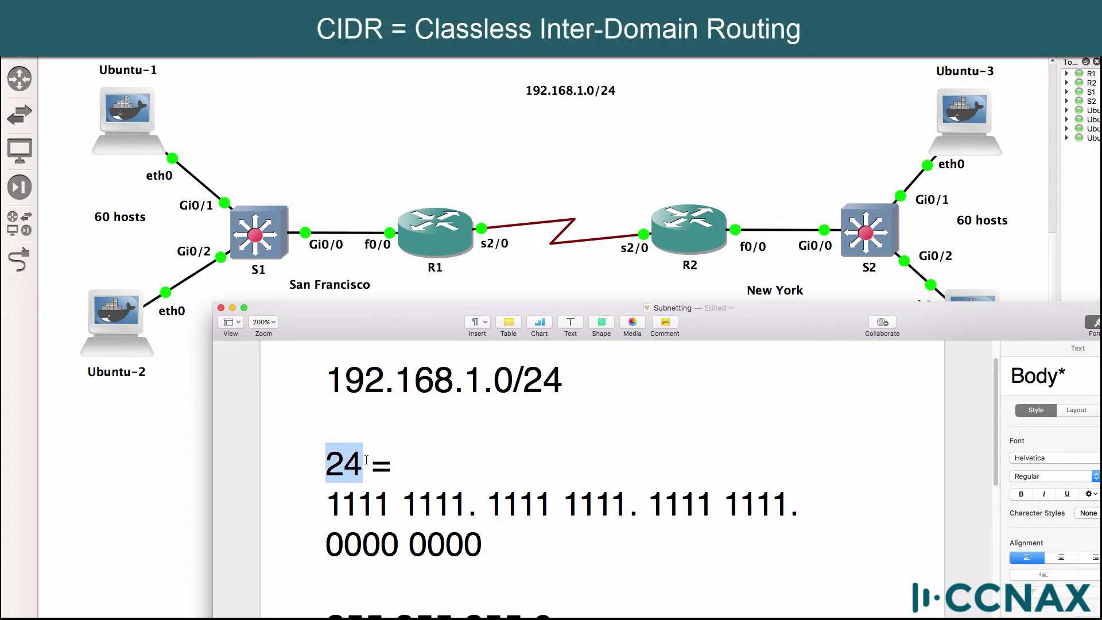
pyautogui.moveTo(328, 503); pyautogui.dragTo(787, 518)
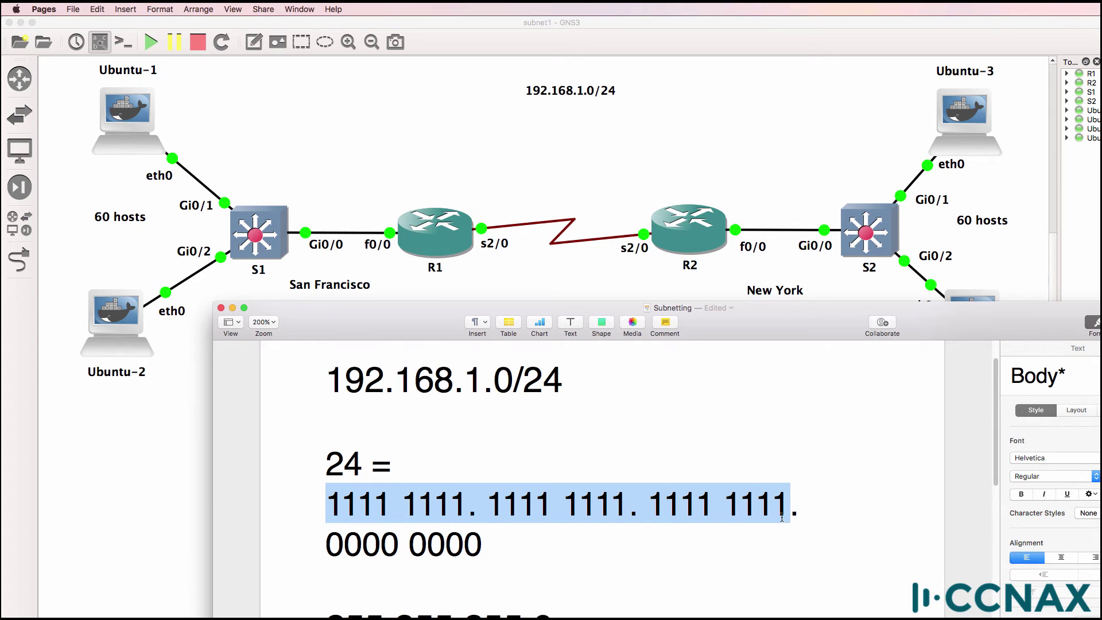
pyautogui.click(399, 508)
pyautogui.press('Left')
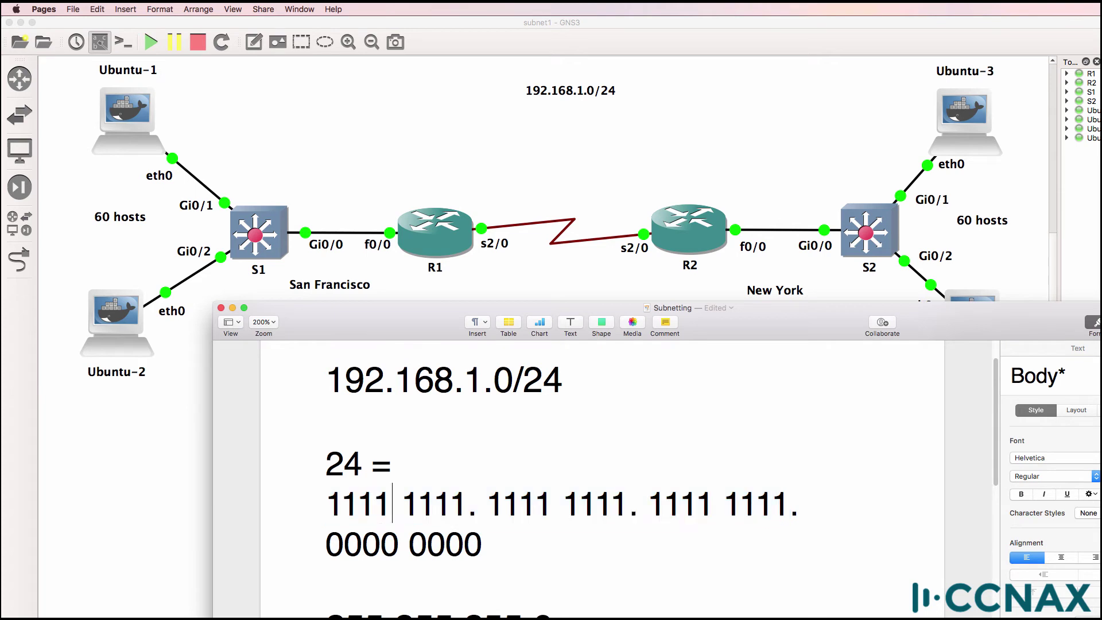
pyautogui.press('Delete')
pyautogui.press('Right')
pyautogui.press('Right')
pyautogui.press('Right')
pyautogui.press('Right')
pyautogui.press('Right')
pyautogui.press('Right')
pyautogui.press('Right')
pyautogui.press('Right')
pyautogui.press('Right')
pyautogui.press('Right')
pyautogui.press('Delete')
pyautogui.press('Right')
pyautogui.press('Right')
pyautogui.press('Right')
pyautogui.press('Right')
pyautogui.press('Right')
pyautogui.press('Right')
pyautogui.press('Right')
pyautogui.press('Right')
pyautogui.press('Right')
pyautogui.press('Right')
pyautogui.press('Delete')
pyautogui.press('Left')
pyautogui.press('Left')
pyautogui.press('Left')
pyautogui.press('Left')
pyautogui.press('BackSpace')
pyautogui.press('Left')
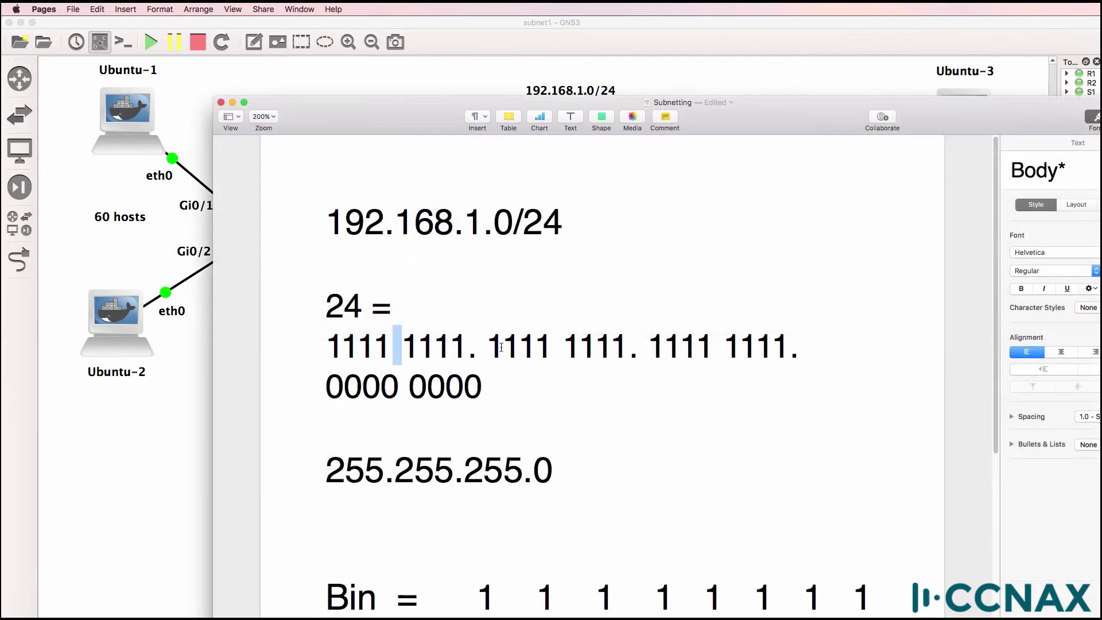
# - Match each of the three 1111 1111 octets to a 255 in 255.255.255.0
pyautogui.moveTo(469, 344); pyautogui.dragTo(290, 334)
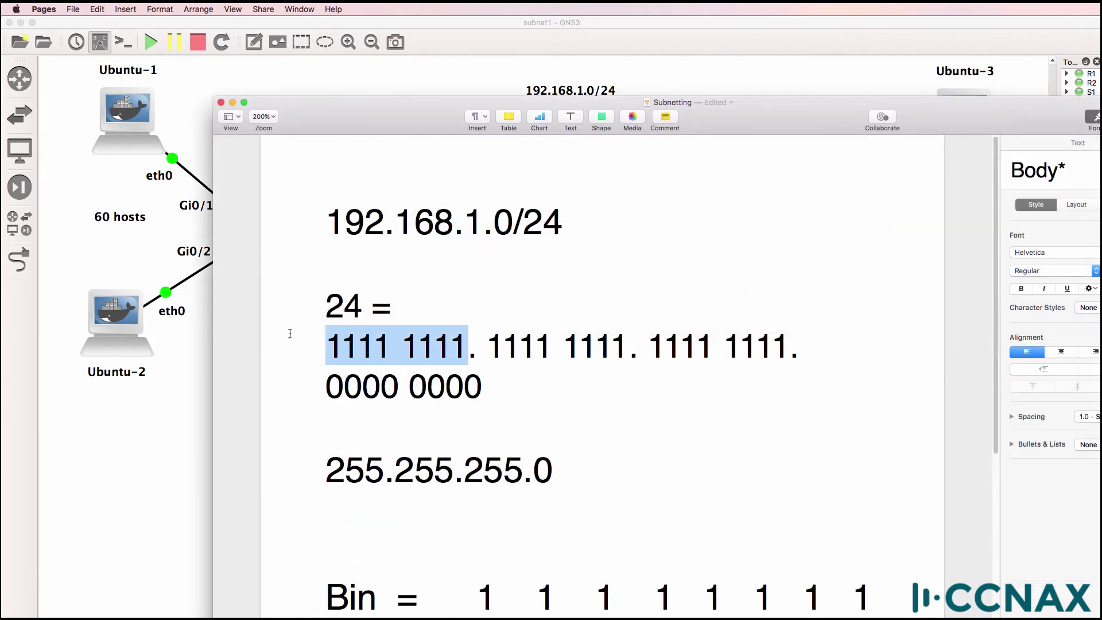
pyautogui.moveTo(326, 472); pyautogui.dragTo(384, 477)
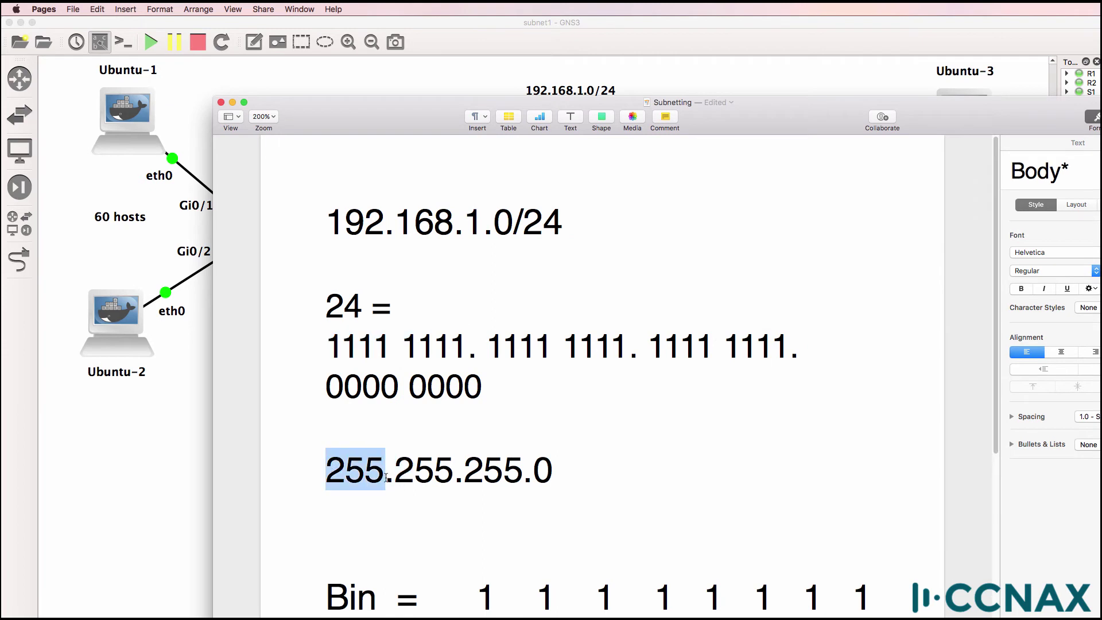
pyautogui.moveTo(487, 344); pyautogui.dragTo(629, 345)
pyautogui.moveTo(396, 468); pyautogui.dragTo(453, 469)
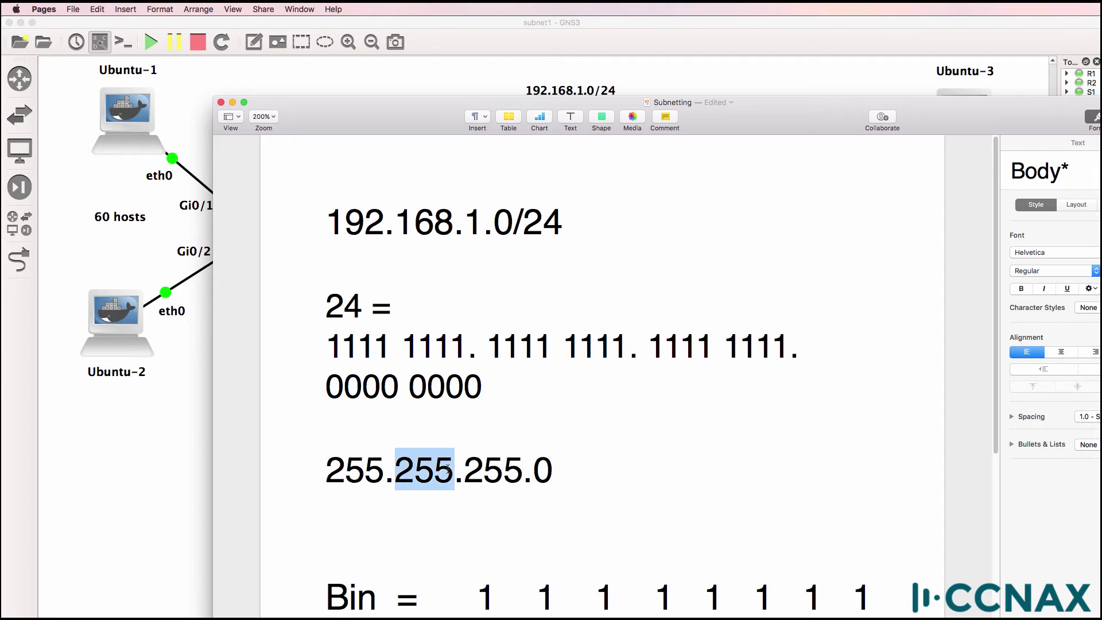
pyautogui.click(649, 349)
pyautogui.moveTo(649, 349); pyautogui.dragTo(791, 349)
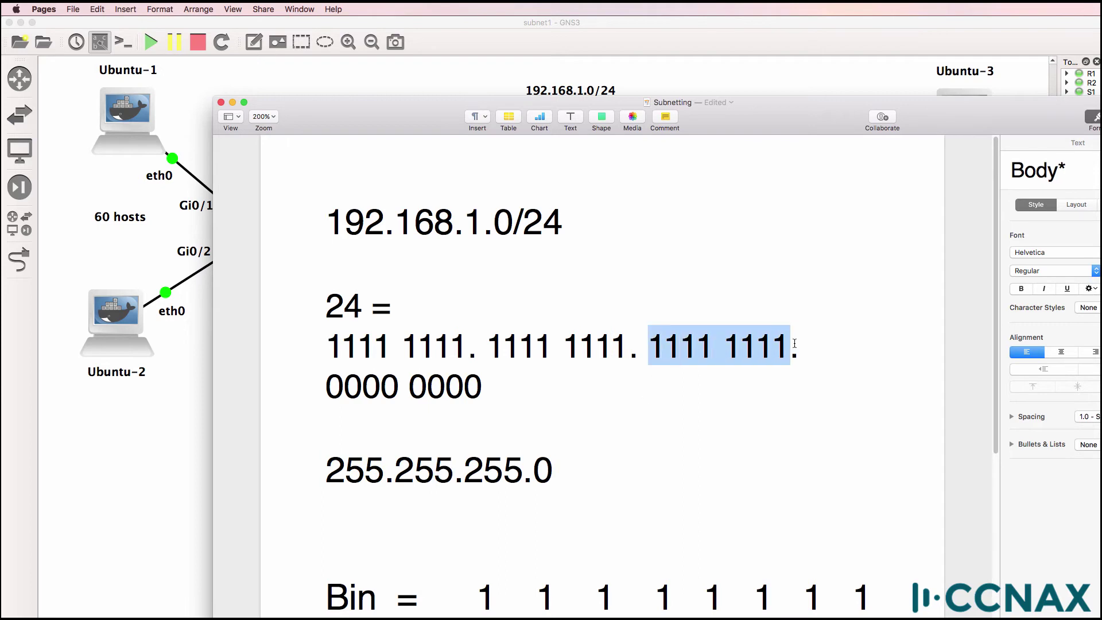
pyautogui.moveTo(464, 471); pyautogui.dragTo(525, 470)
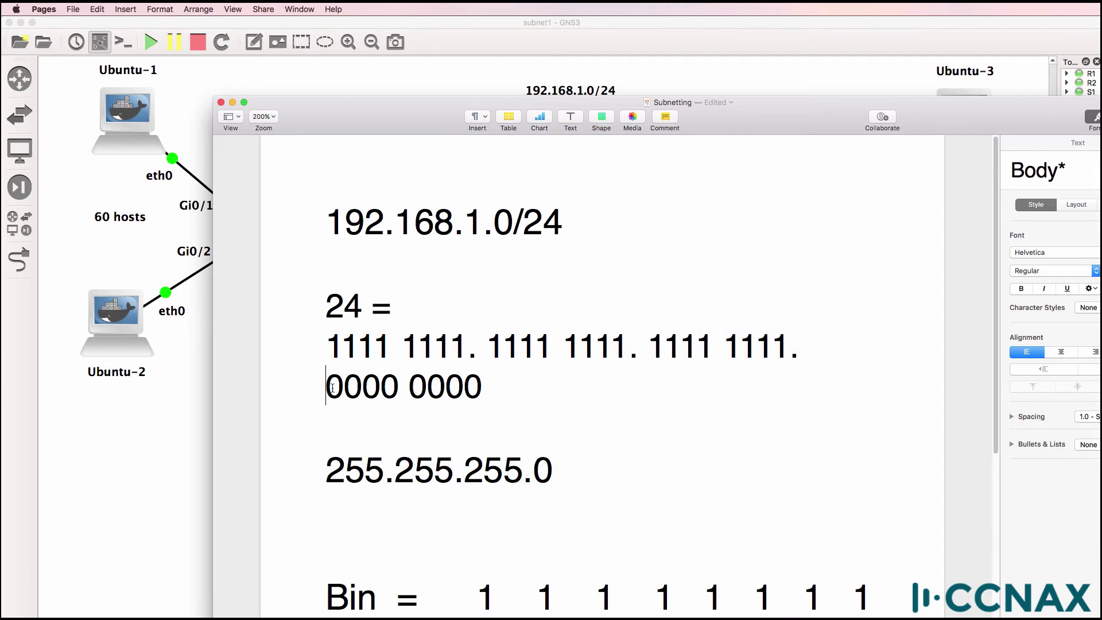
# - Match 0000 0000 to the final 0, then highlight the whole decimal and binary masks
pyautogui.tripleClick(355, 390)
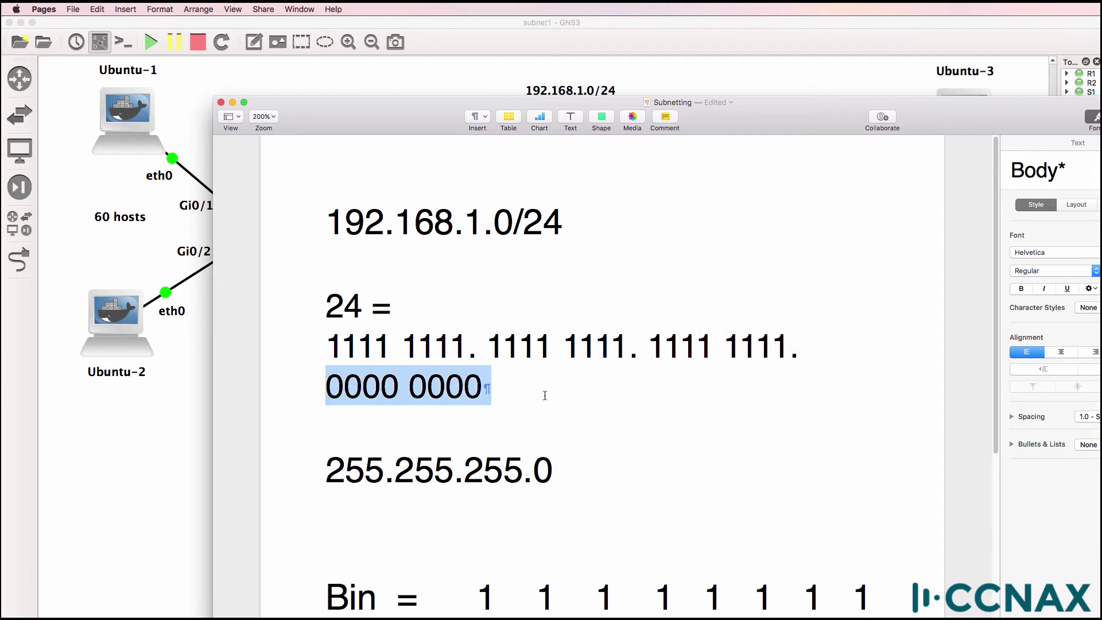
pyautogui.moveTo(541, 472); pyautogui.dragTo(552, 472)
pyautogui.click(542, 474)
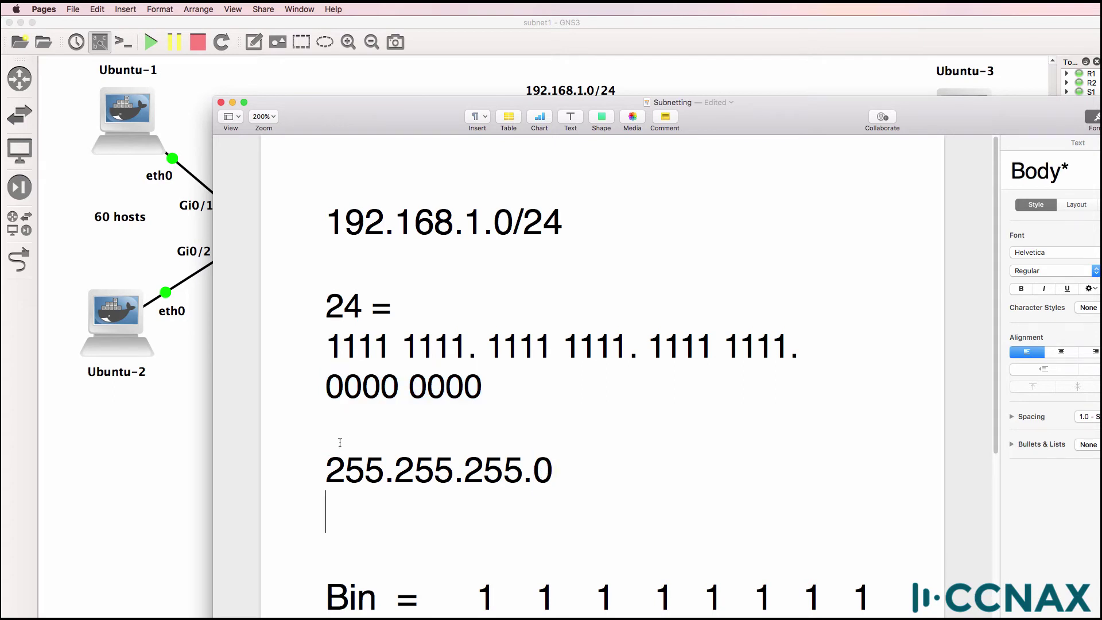
pyautogui.moveTo(313, 450); pyautogui.dragTo(613, 457)
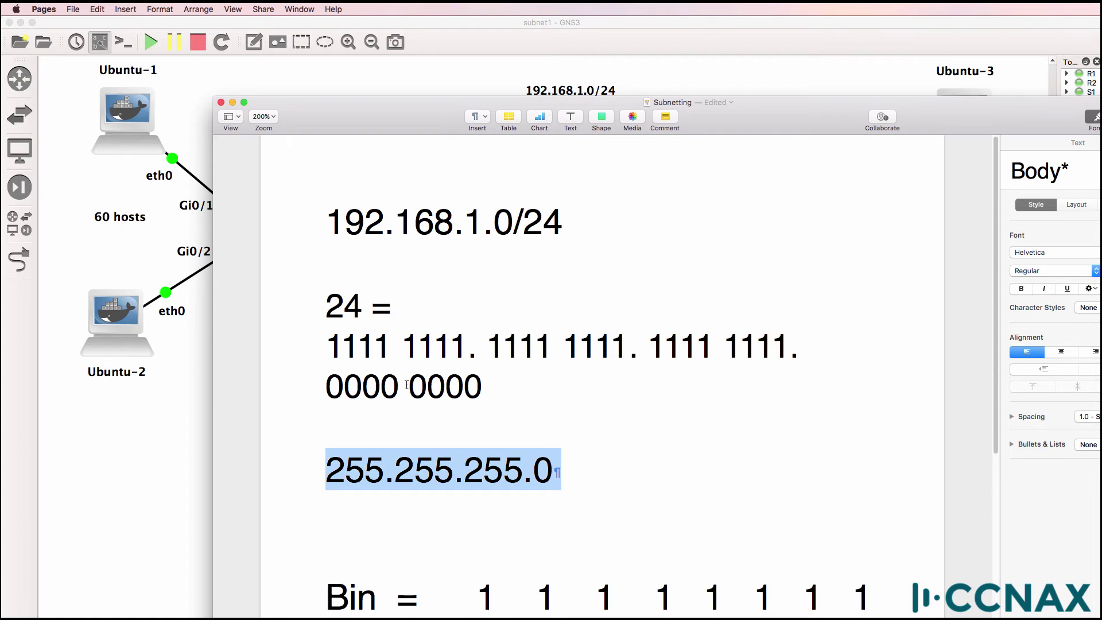
pyautogui.moveTo(306, 288); pyautogui.dragTo(646, 402)
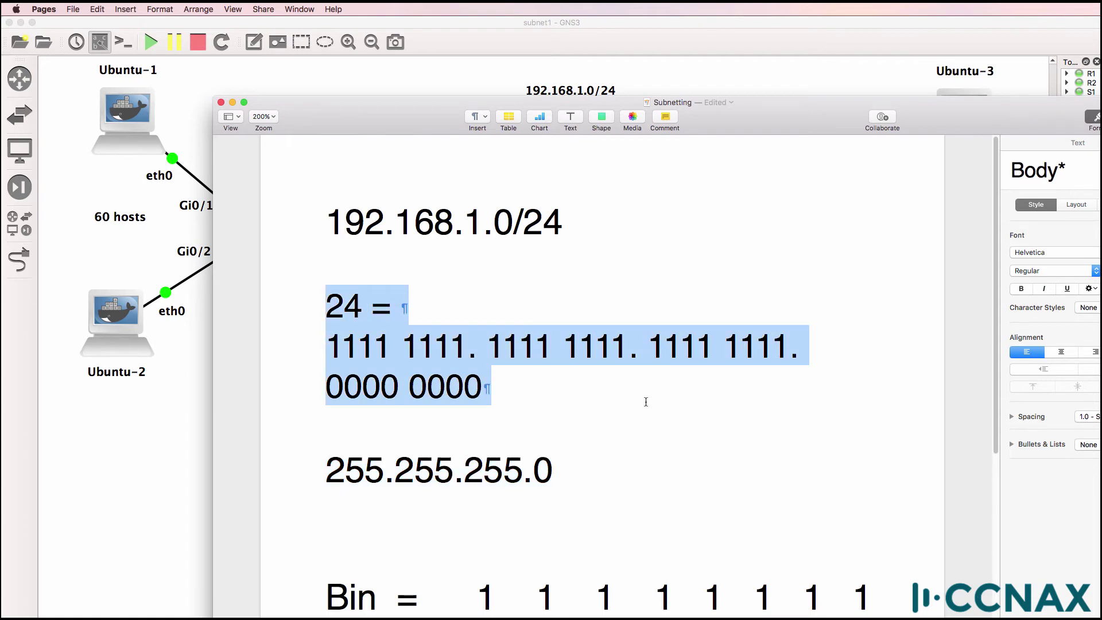
pyautogui.press('Down')
pyautogui.press('Down')
pyautogui.press('Down')
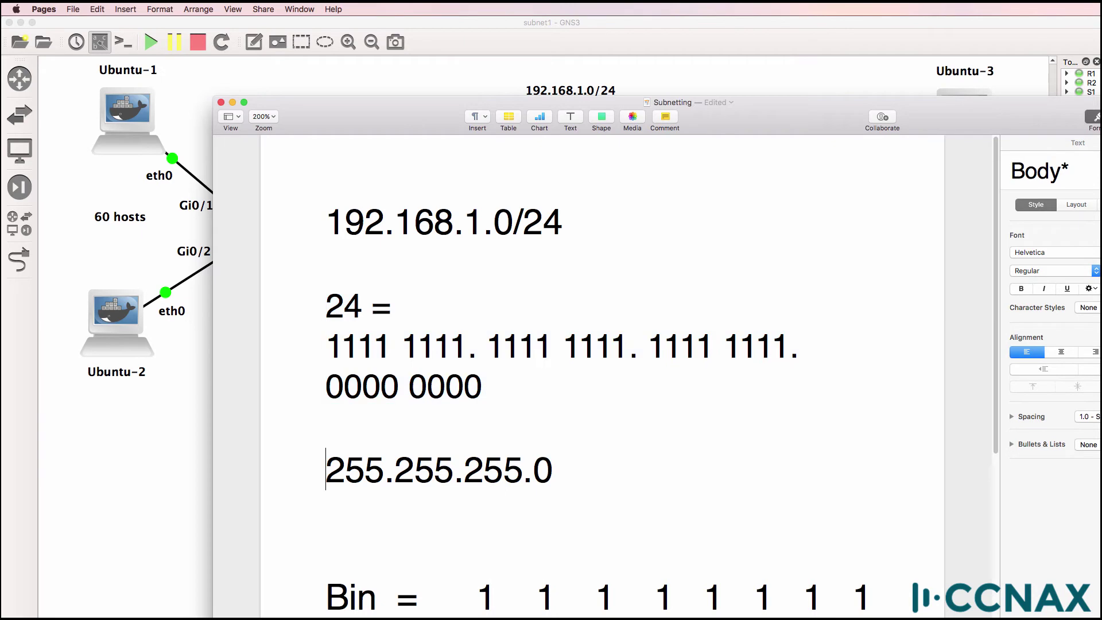
# - Undo the leftover lines above the Bin/Dec table and match the lowest bit to 1
pyautogui.scroll(-5, 597, 402)
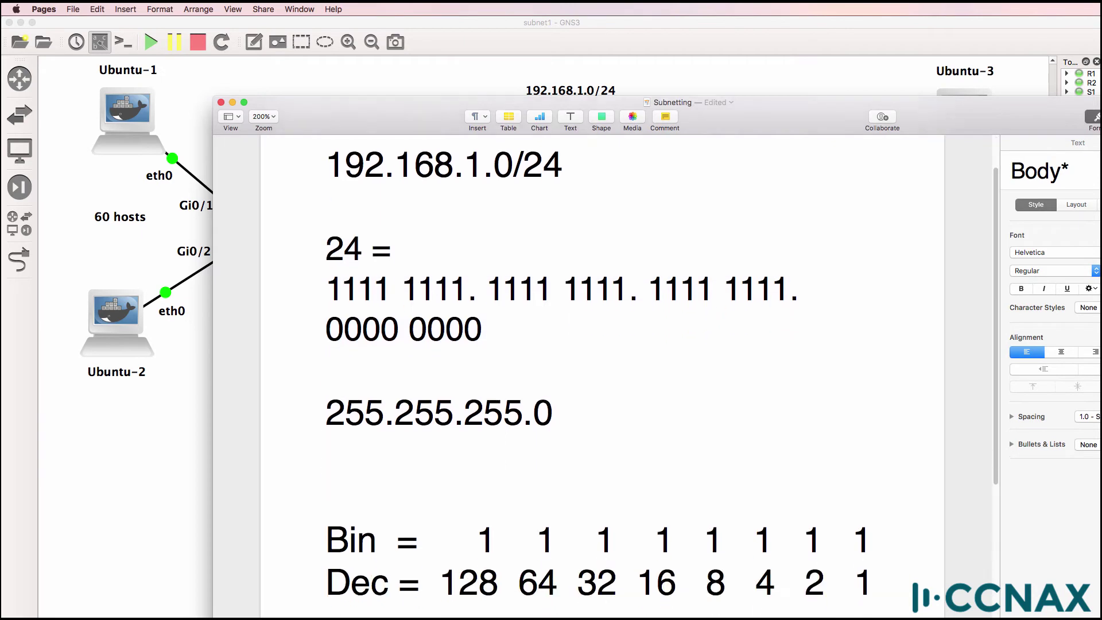
pyautogui.press('super+z')
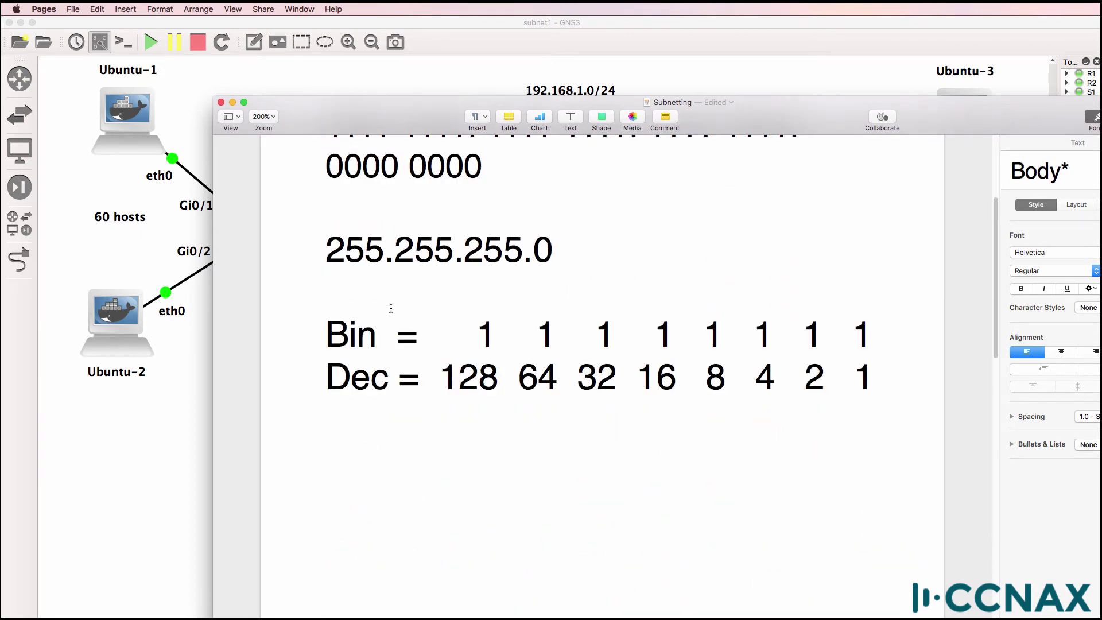
pyautogui.moveTo(329, 333); pyautogui.dragTo(886, 378)
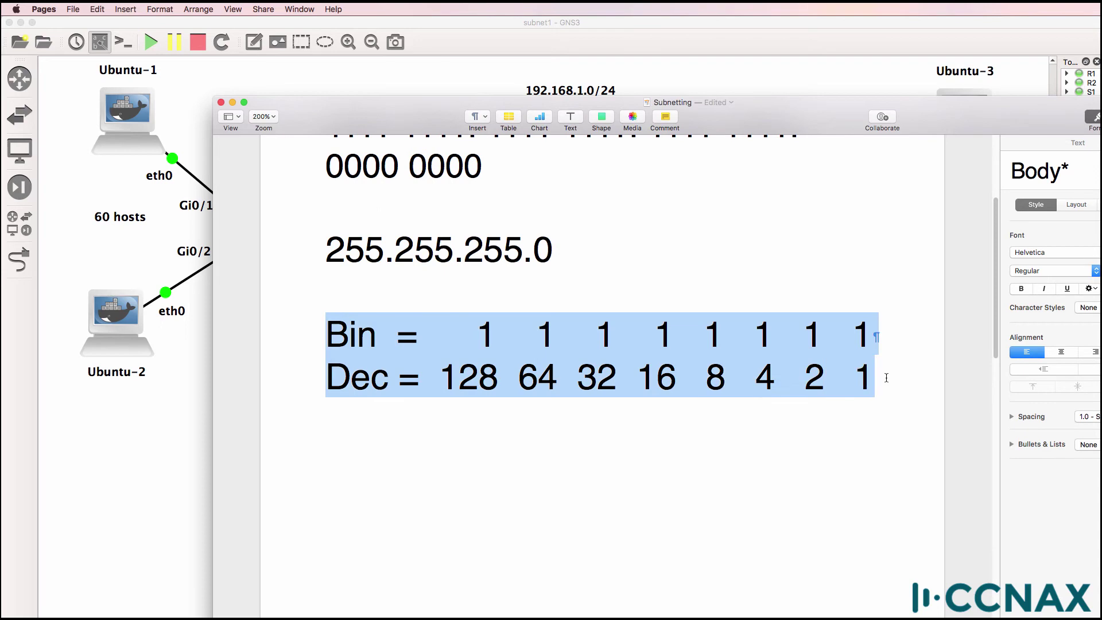
pyautogui.moveTo(855, 341); pyautogui.dragTo(865, 340)
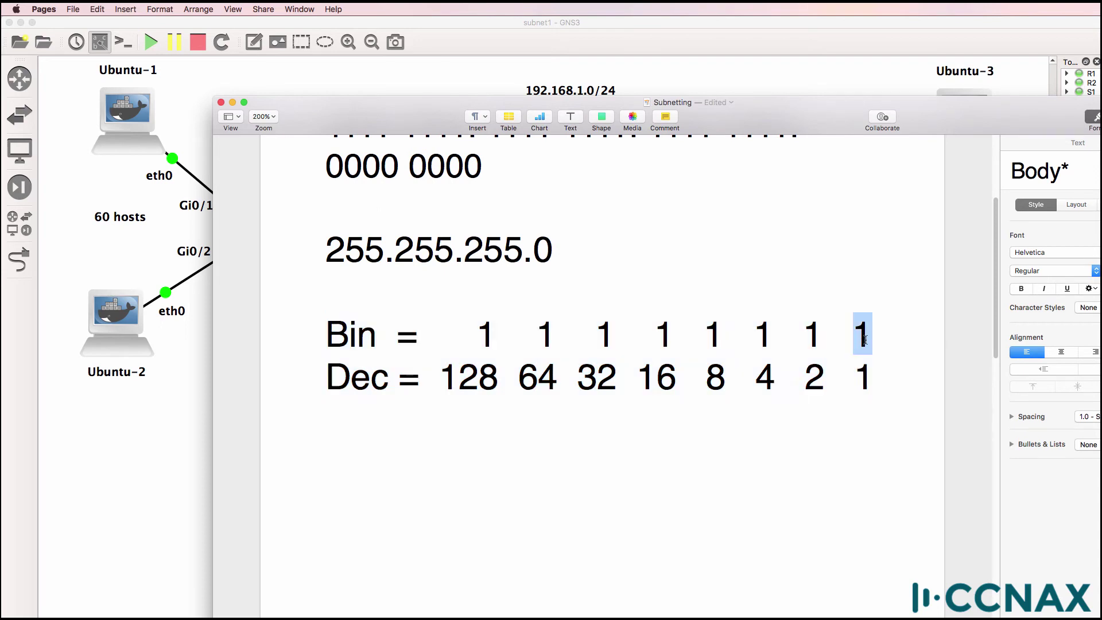
pyautogui.moveTo(855, 376); pyautogui.dragTo(867, 374)
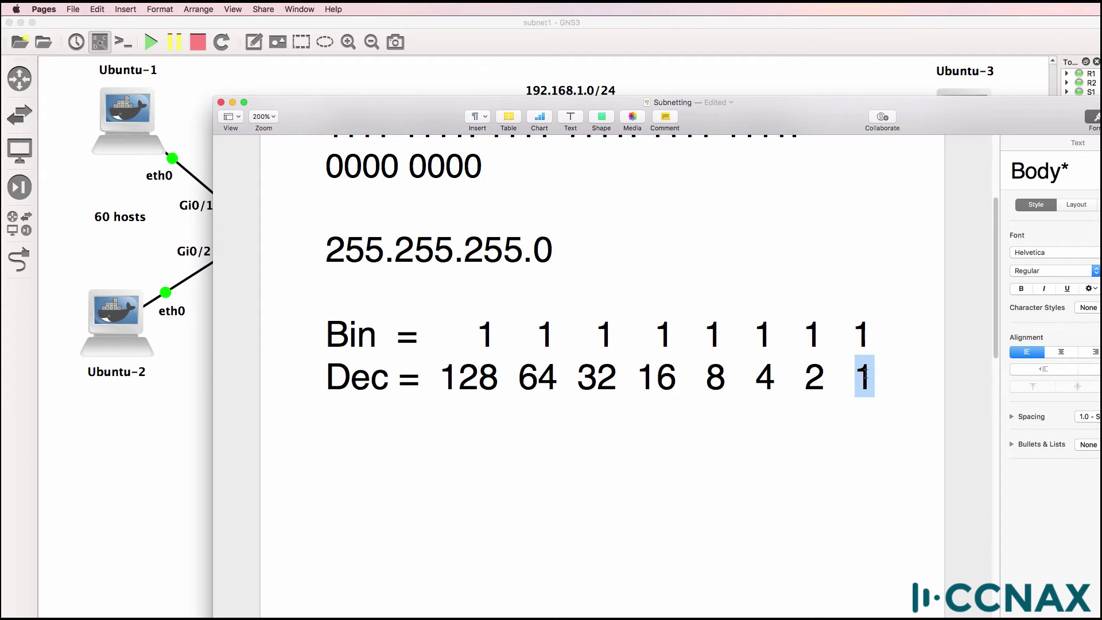
# - Match the Bin bits to Dec values 2, 4 and 128, then mark 192.168.1.0
pyautogui.moveTo(803, 333); pyautogui.dragTo(815, 330)
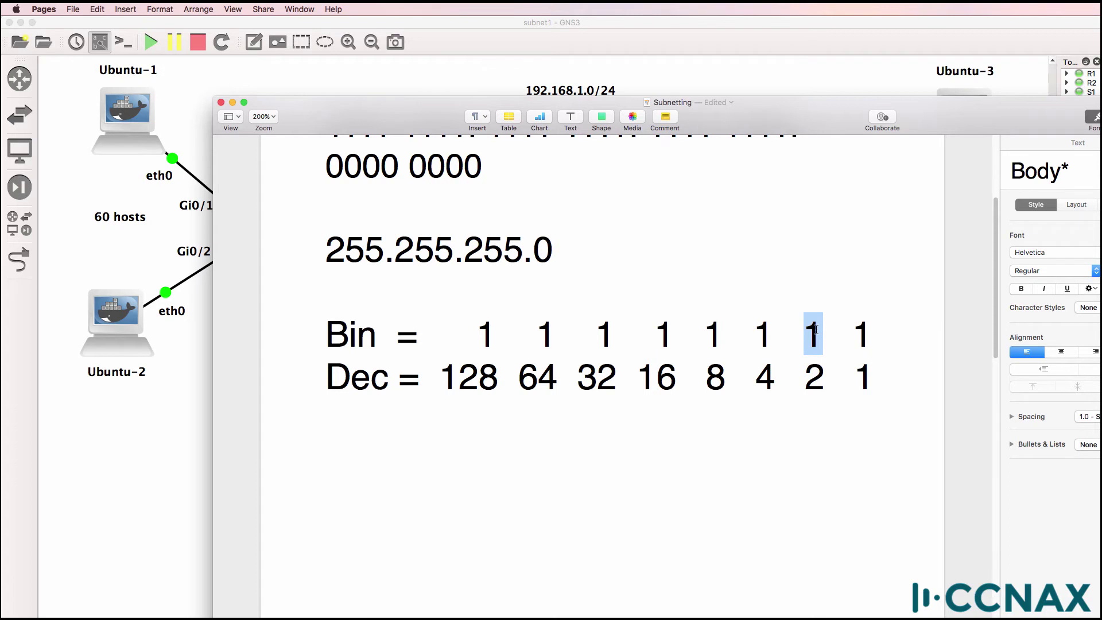
pyautogui.moveTo(805, 378); pyautogui.dragTo(822, 378)
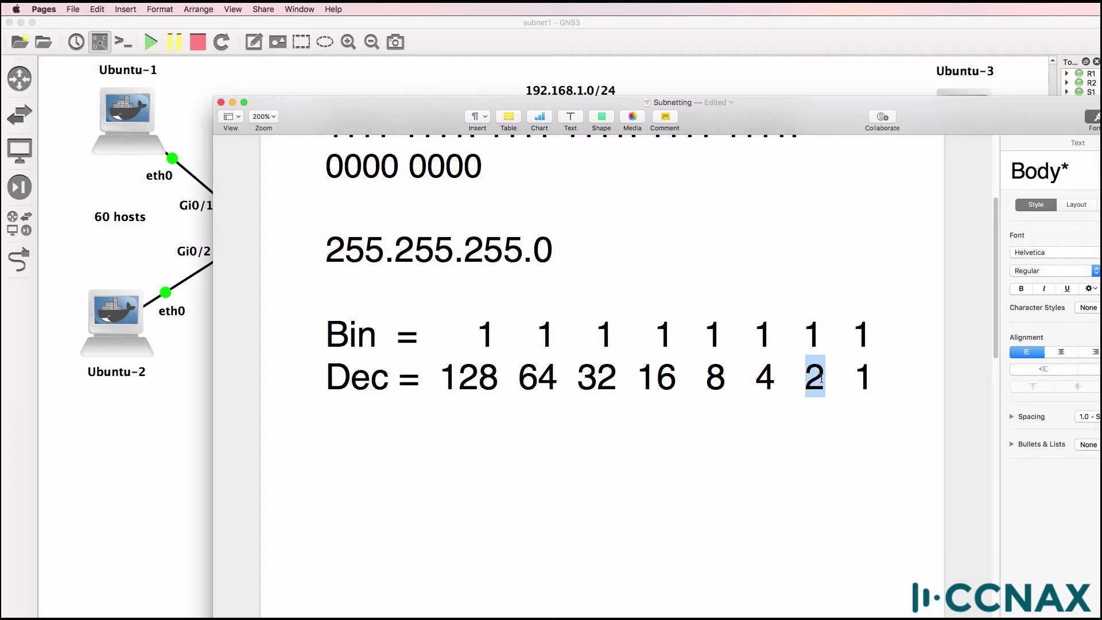
pyautogui.moveTo(754, 333); pyautogui.dragTo(775, 332)
pyautogui.moveTo(756, 377); pyautogui.dragTo(775, 373)
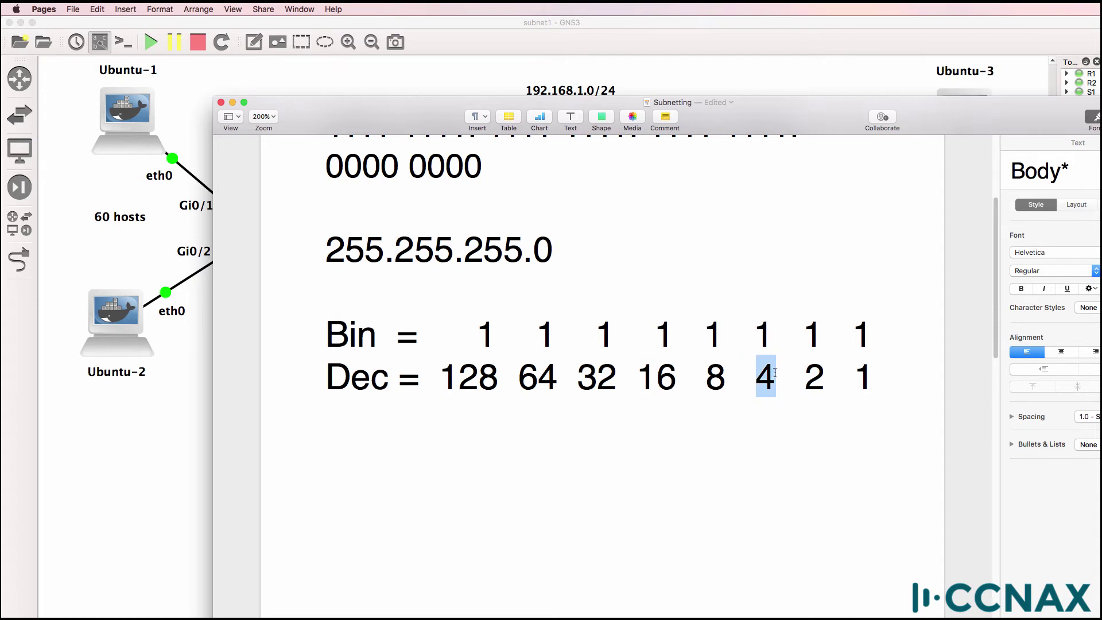
pyautogui.moveTo(474, 332); pyautogui.dragTo(500, 334)
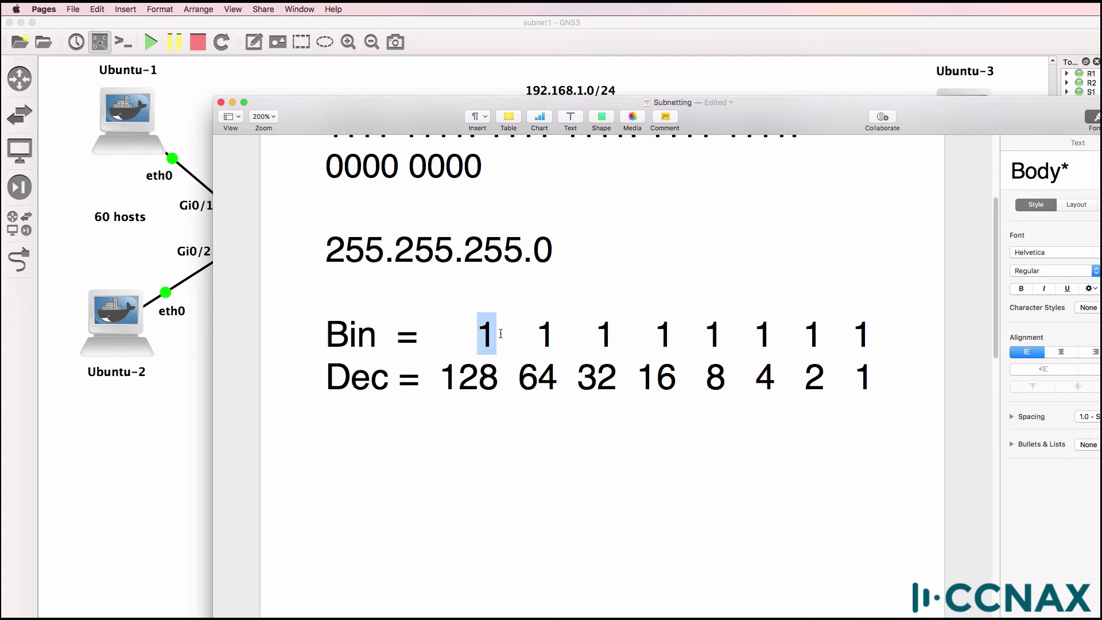
pyautogui.moveTo(437, 376); pyautogui.dragTo(497, 379)
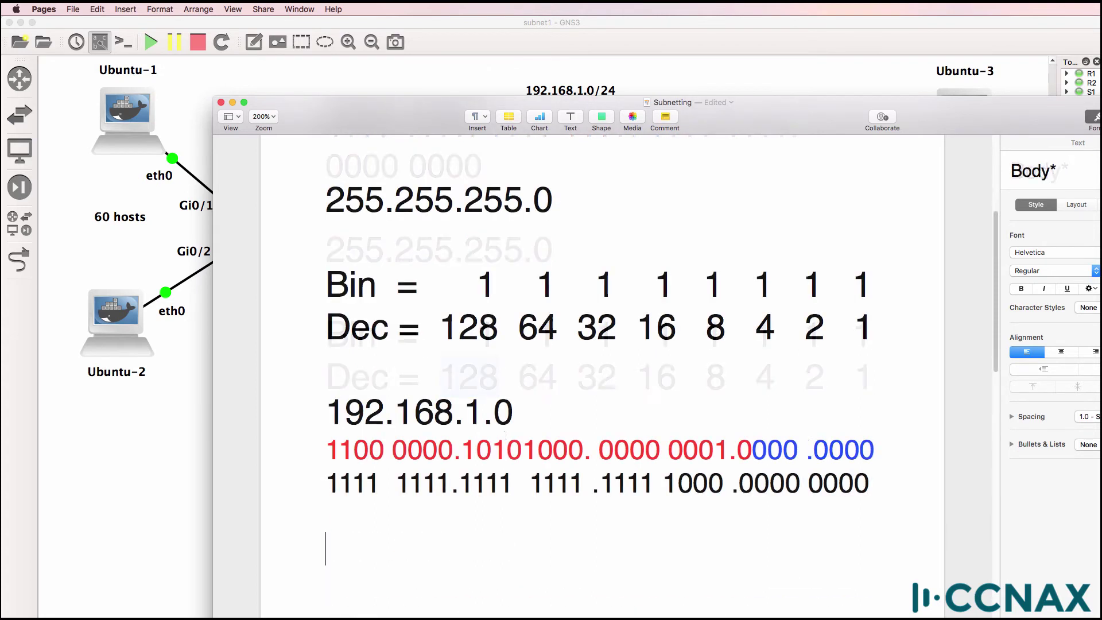
pyautogui.moveTo(324, 412); pyautogui.dragTo(520, 417)
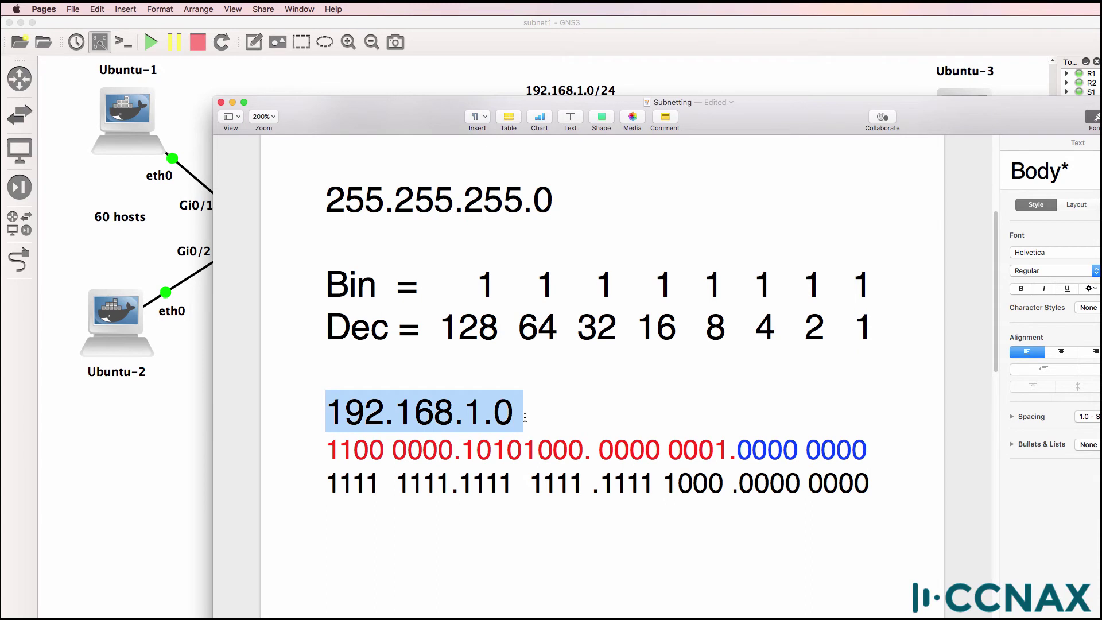
# - Match the address octets 192, 168, 1 and 0 to their binary forms
pyautogui.moveTo(326, 451); pyautogui.dragTo(447, 454)
pyautogui.moveTo(326, 450); pyautogui.dragTo(351, 448)
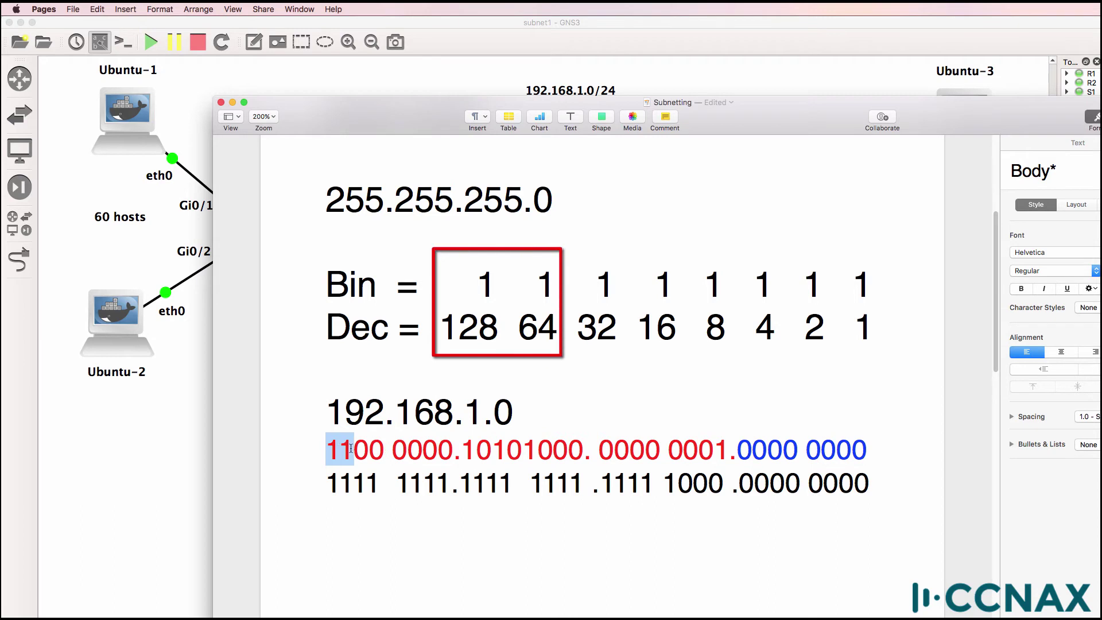
pyautogui.moveTo(396, 412); pyautogui.dragTo(452, 411)
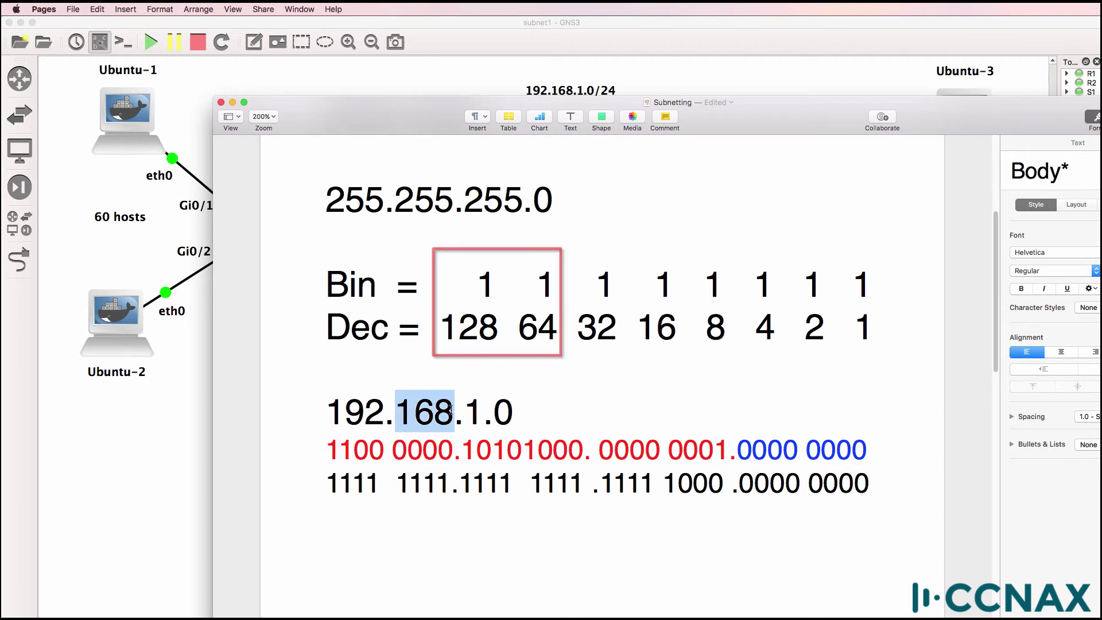
pyautogui.doubleClick(464, 451)
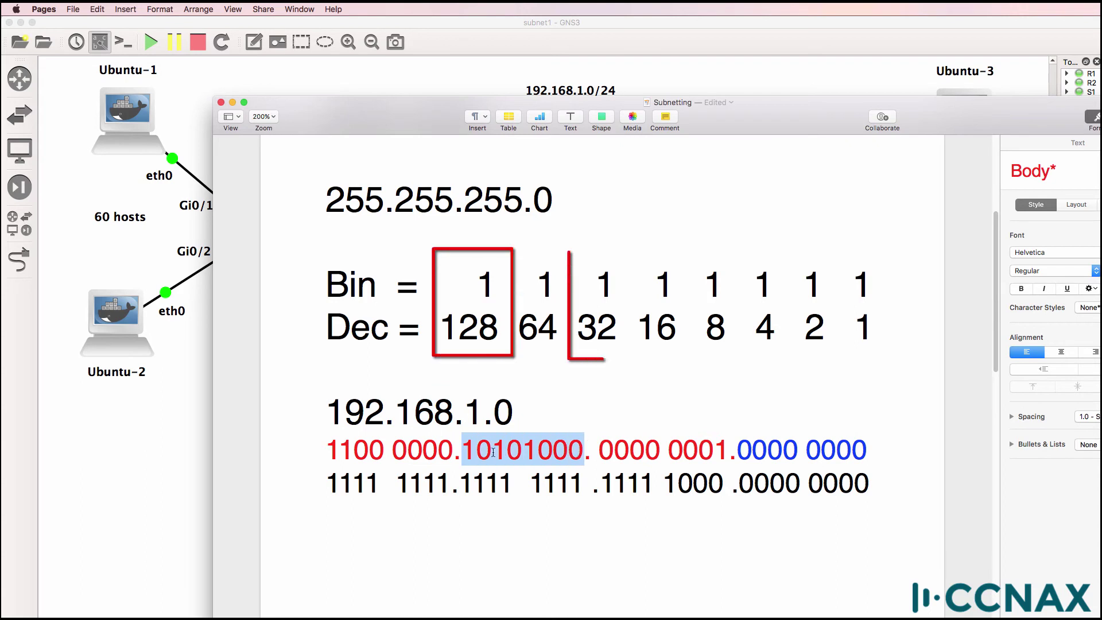
pyautogui.moveTo(462, 451); pyautogui.dragTo(534, 445)
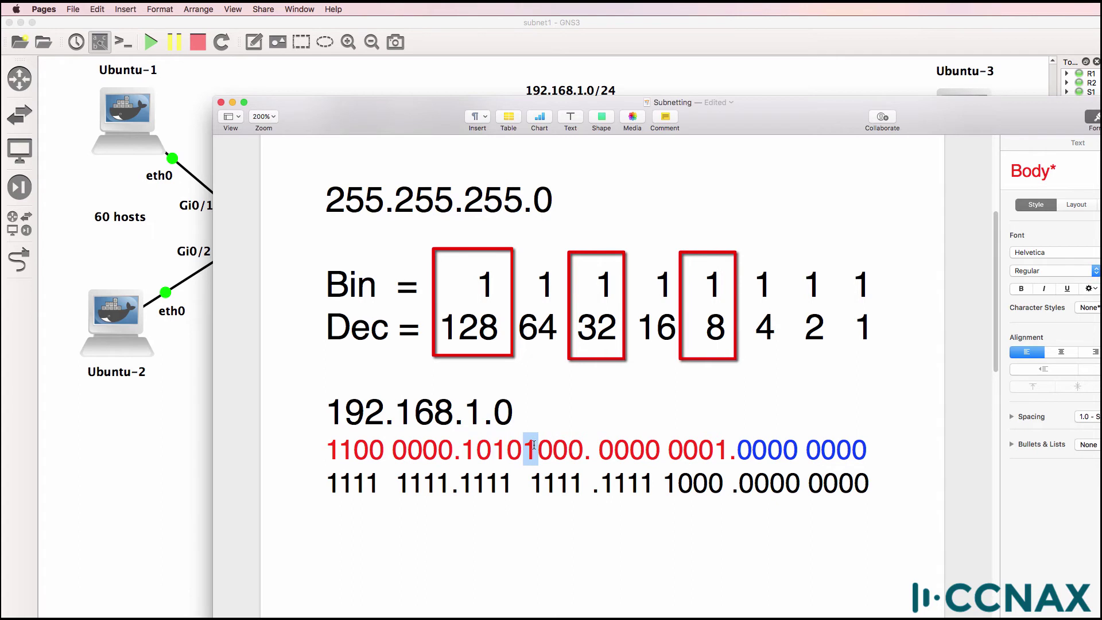
pyautogui.moveTo(465, 411); pyautogui.dragTo(475, 409)
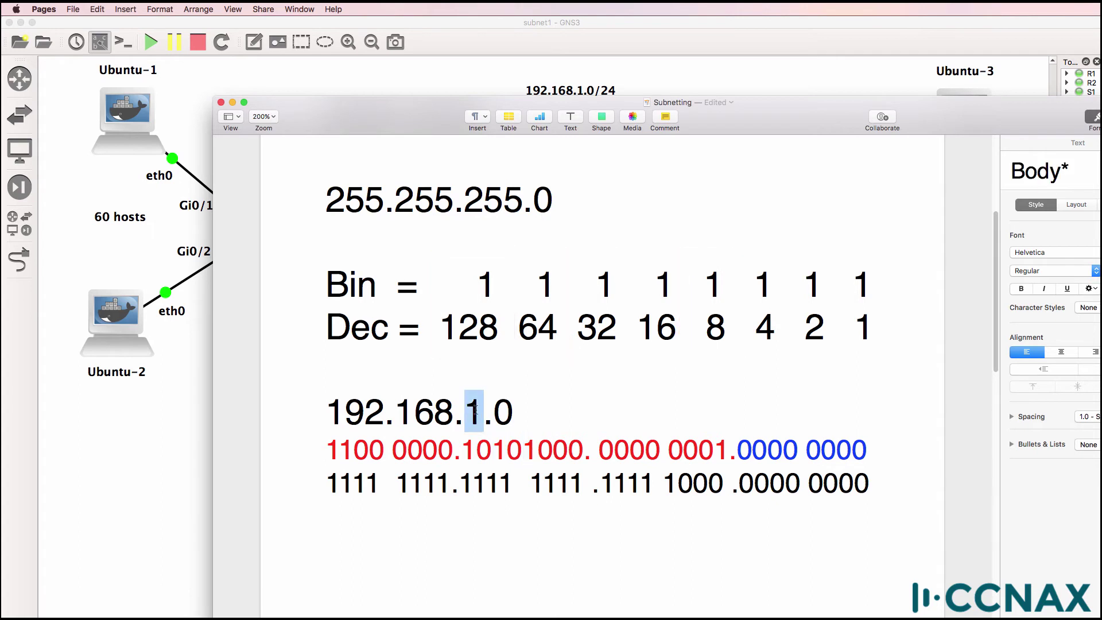
pyautogui.moveTo(601, 451); pyautogui.dragTo(723, 454)
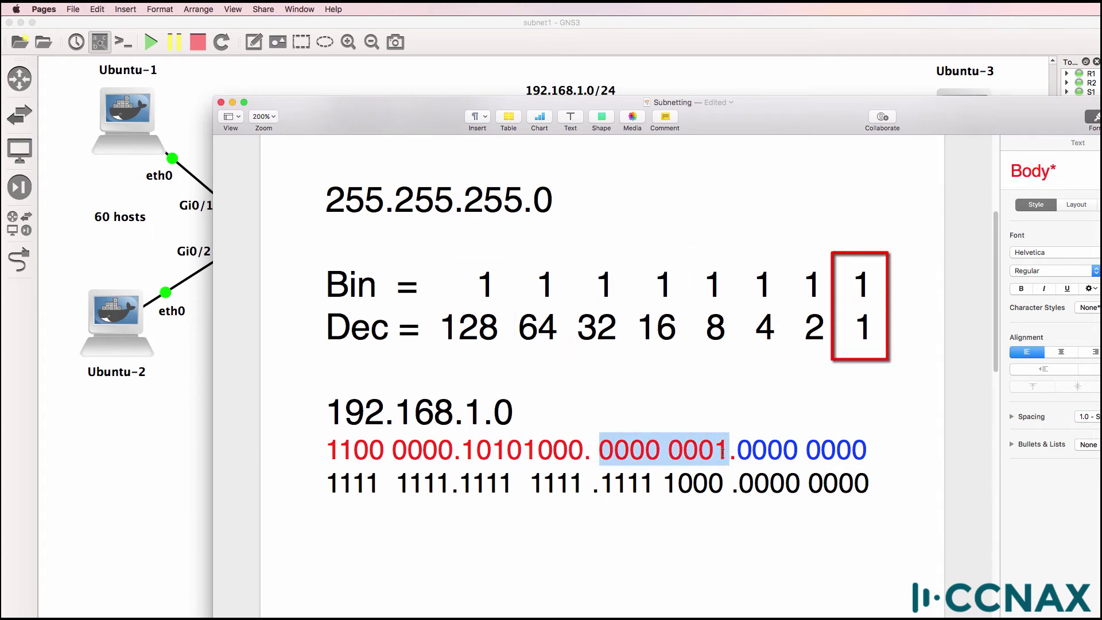
pyautogui.moveTo(855, 290); pyautogui.dragTo(869, 290)
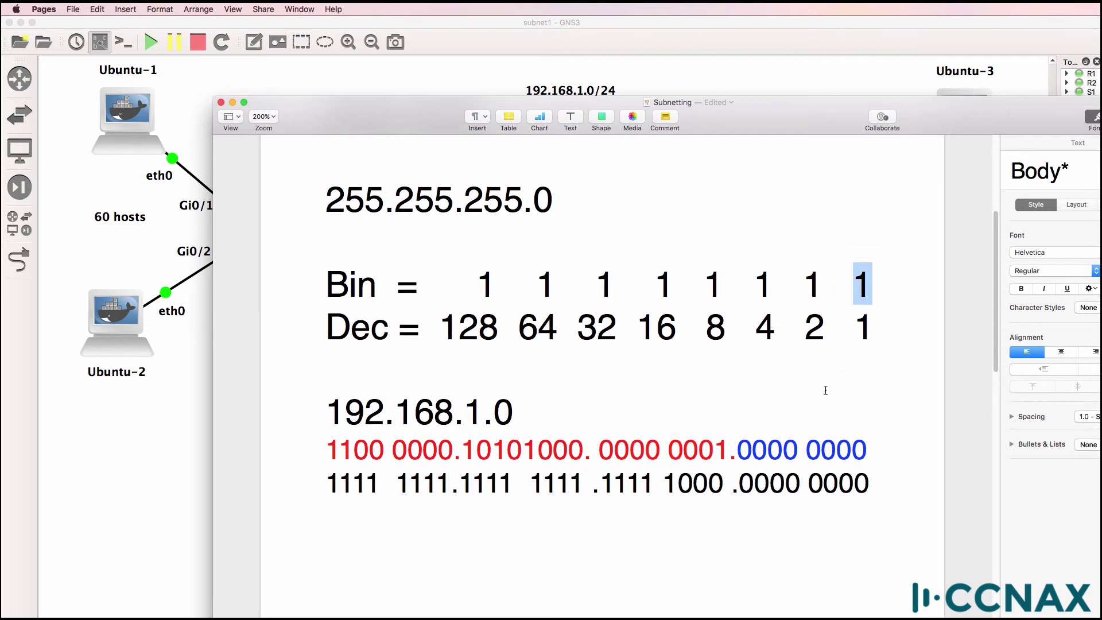
pyautogui.moveTo(495, 412); pyautogui.dragTo(520, 412)
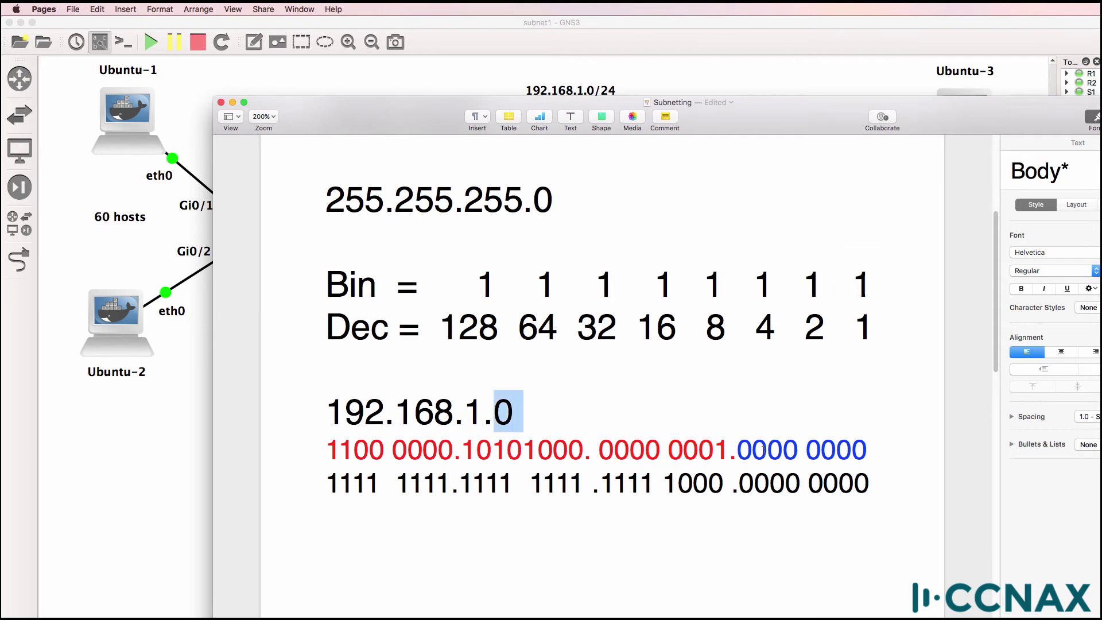
pyautogui.moveTo(736, 450); pyautogui.dragTo(888, 450)
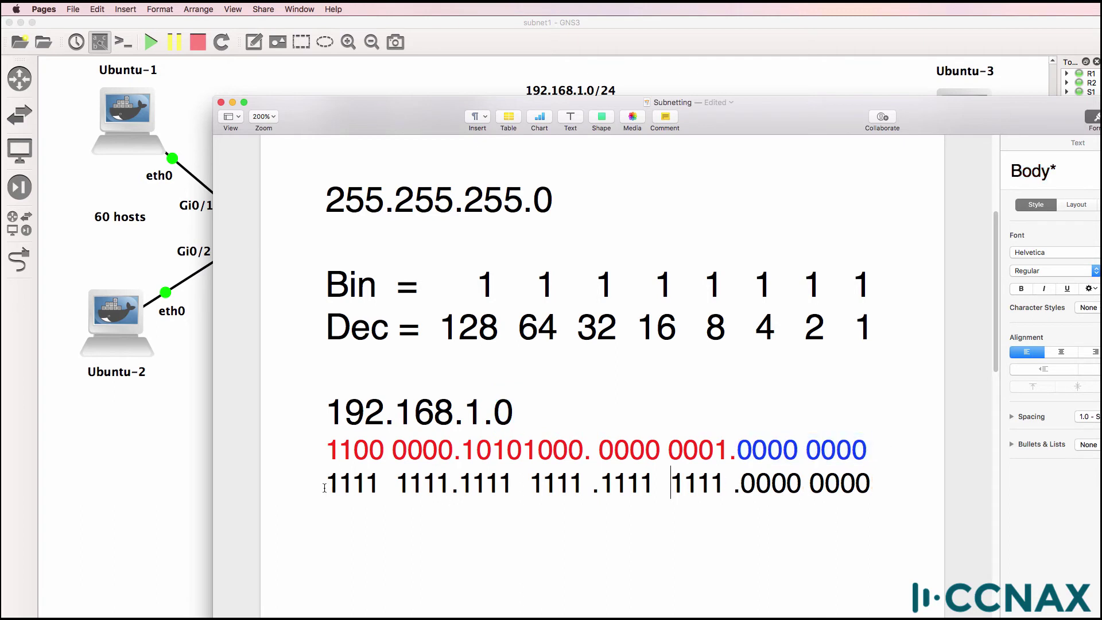
# - Compare the mask line's ones with the red network bits and blue host bits
pyautogui.moveTo(324, 483); pyautogui.dragTo(1076, 493)
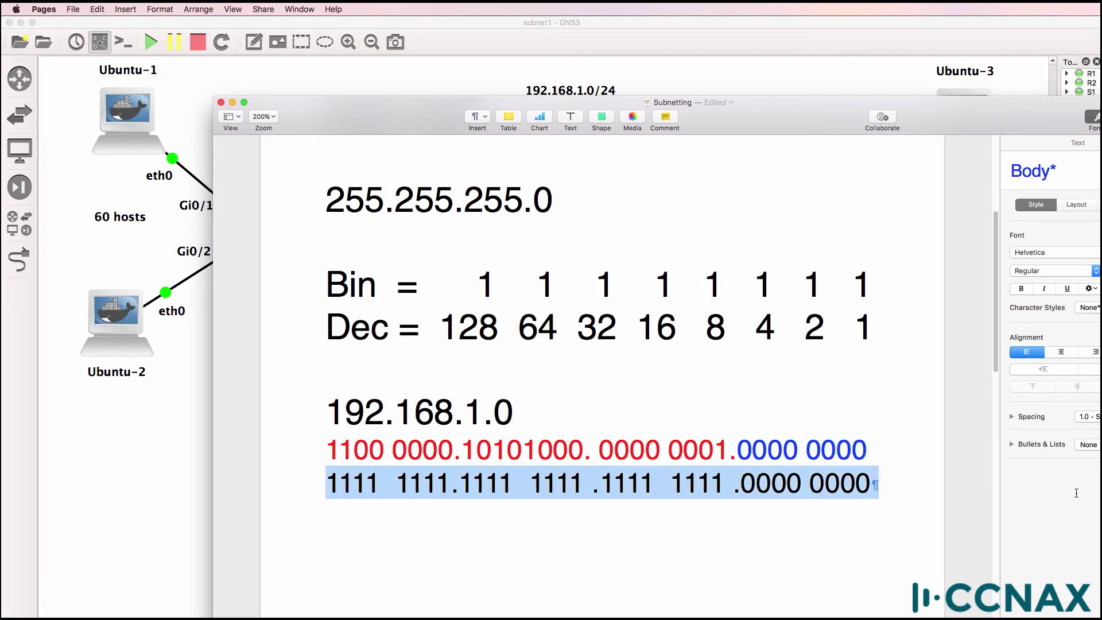
pyautogui.moveTo(326, 485); pyautogui.dragTo(454, 489)
pyautogui.moveTo(746, 475); pyautogui.dragTo(867, 482)
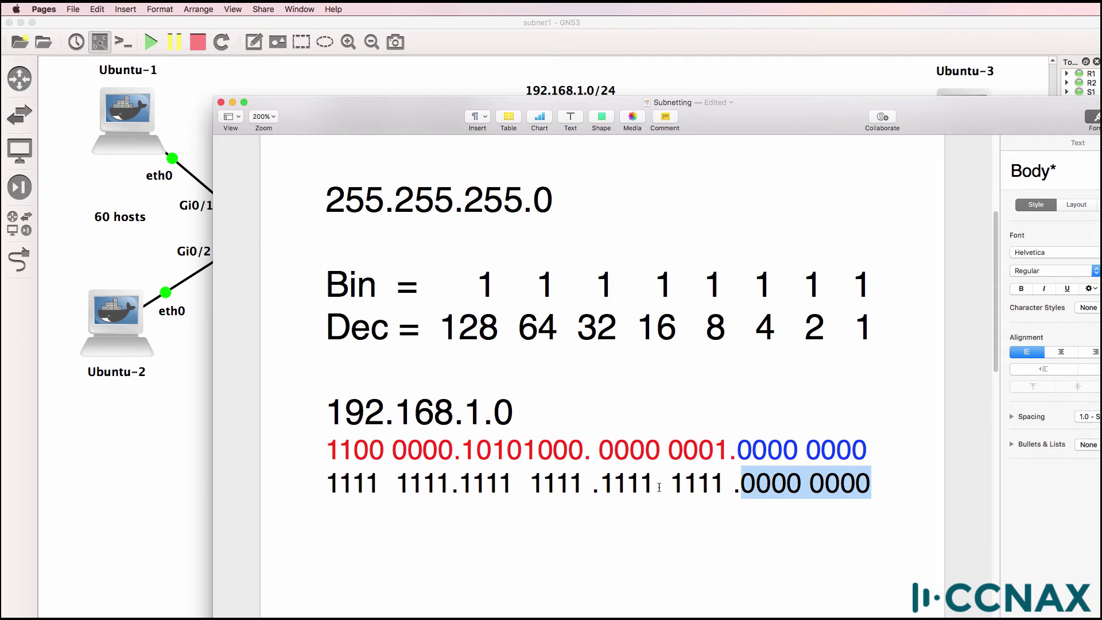
pyautogui.moveTo(727, 448); pyautogui.dragTo(239, 445)
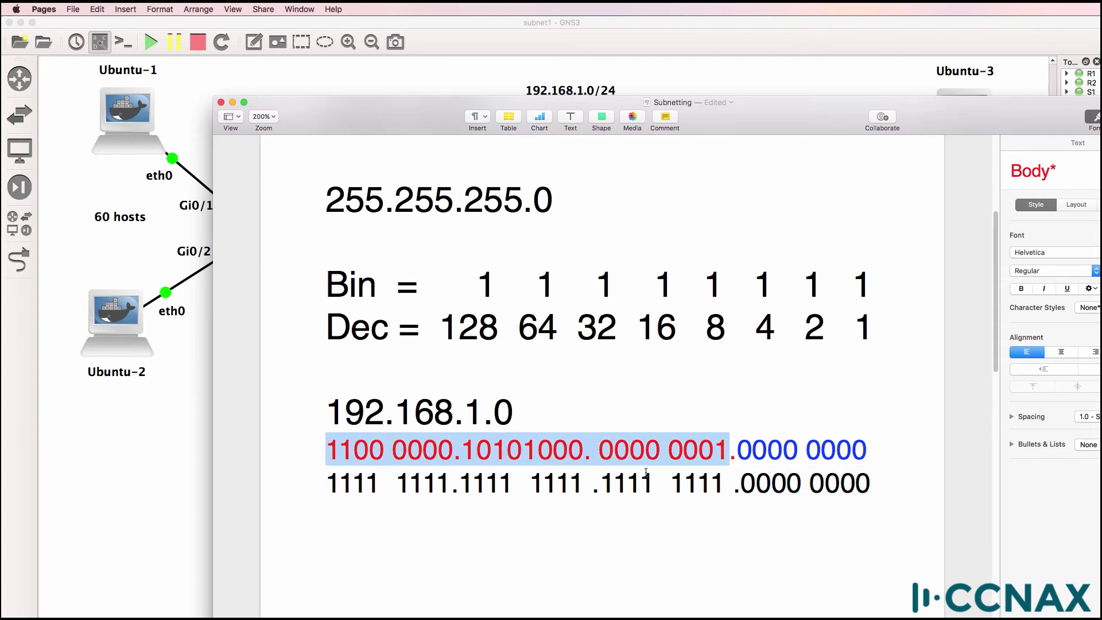
pyautogui.moveTo(737, 449); pyautogui.dragTo(881, 447)
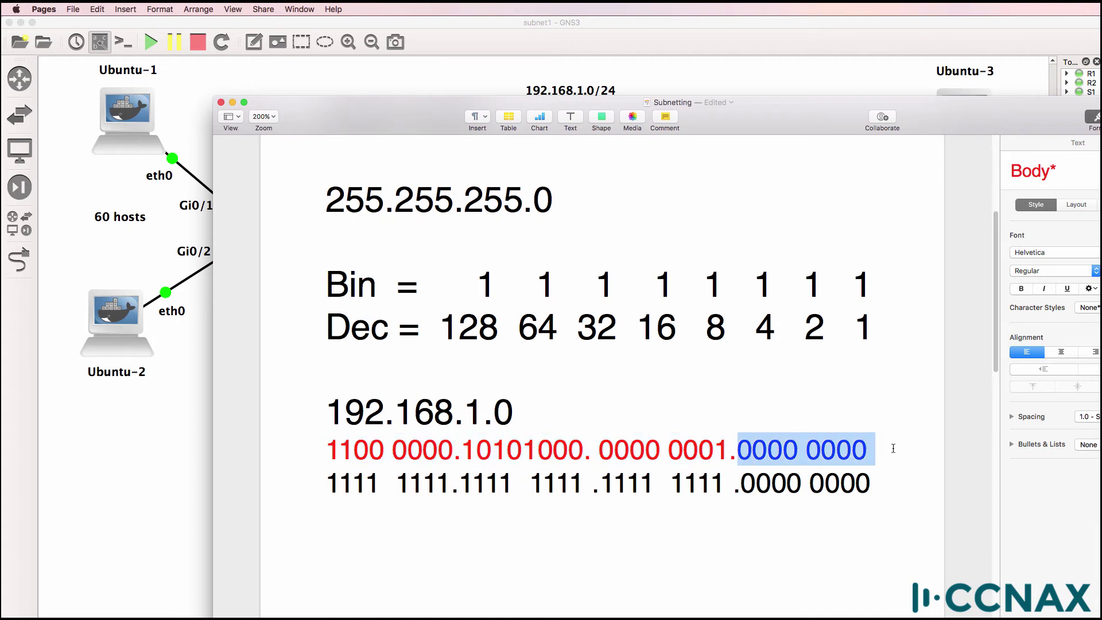
# - Point out the /24 prefix length and the first 255 of the mask
pyautogui.scroll(5, 891, 447)
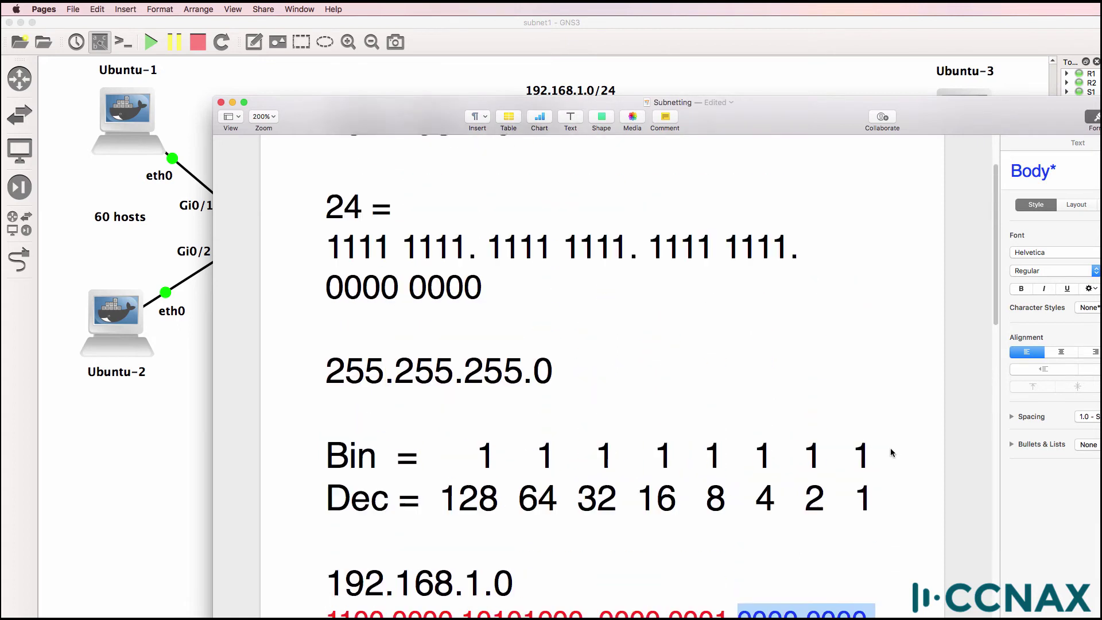
pyautogui.scroll(2, 890, 452)
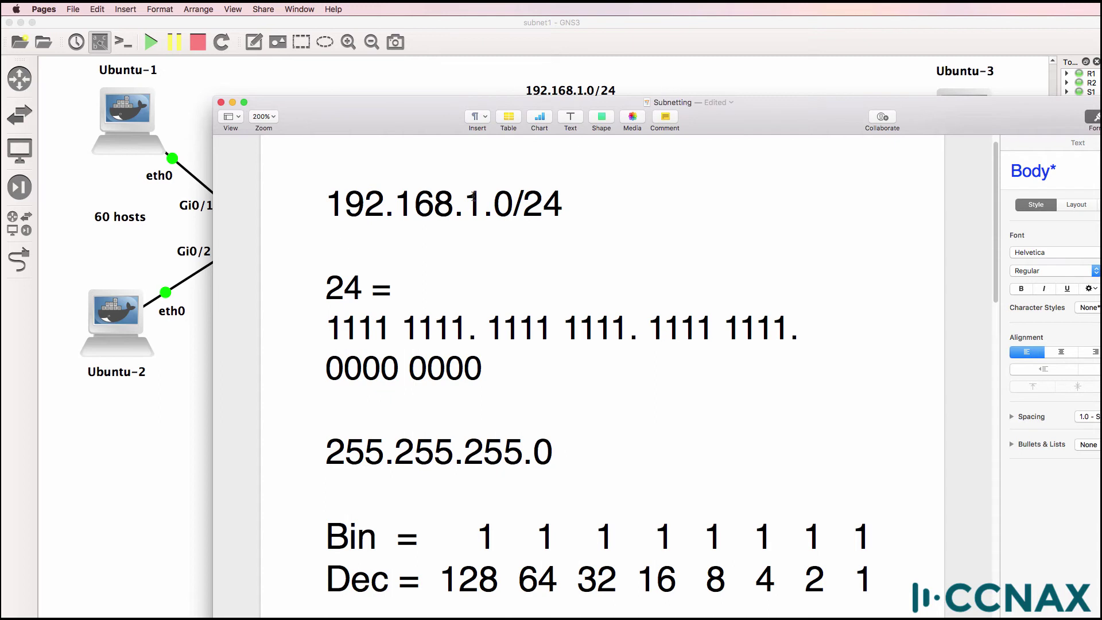
pyautogui.moveTo(523, 204); pyautogui.dragTo(582, 205)
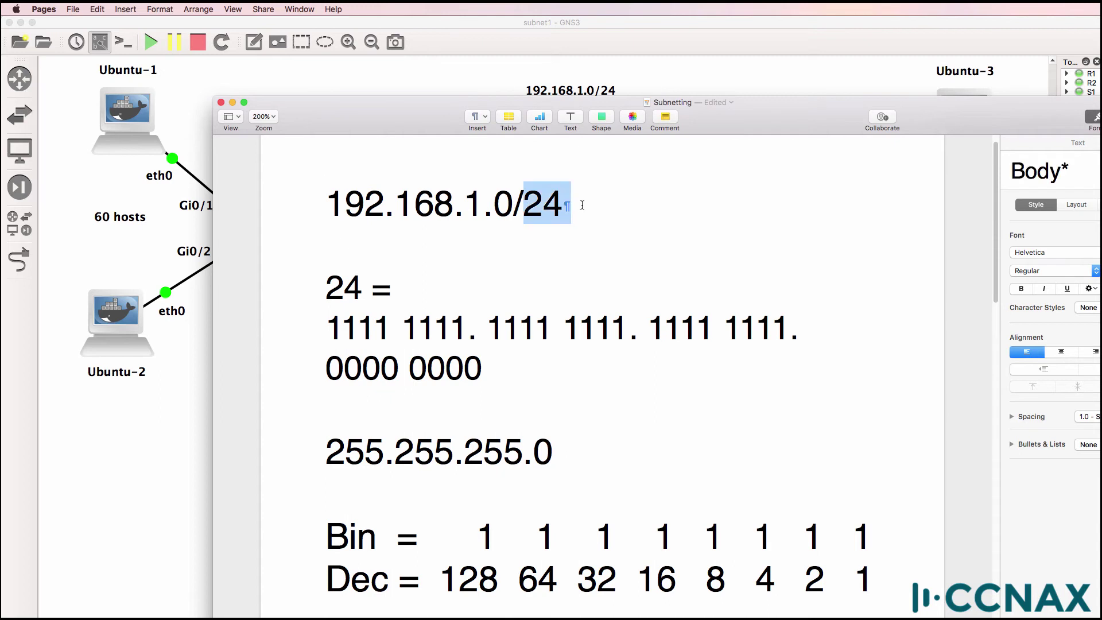
pyautogui.moveTo(326, 451); pyautogui.dragTo(570, 447)
pyautogui.scroll(-10, 570, 447)
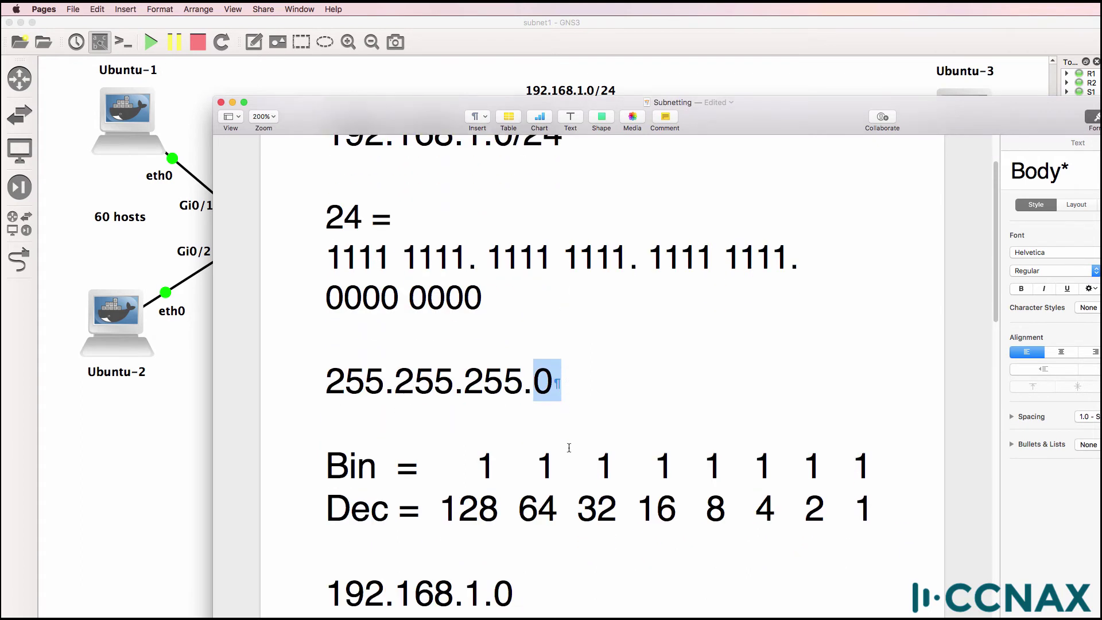
# - Append /24 to the lower 192.168.1.0 and mark the 0000 0000 host octet
pyautogui.click(569, 368)
pyautogui.write('/24')
pyautogui.press('Down')
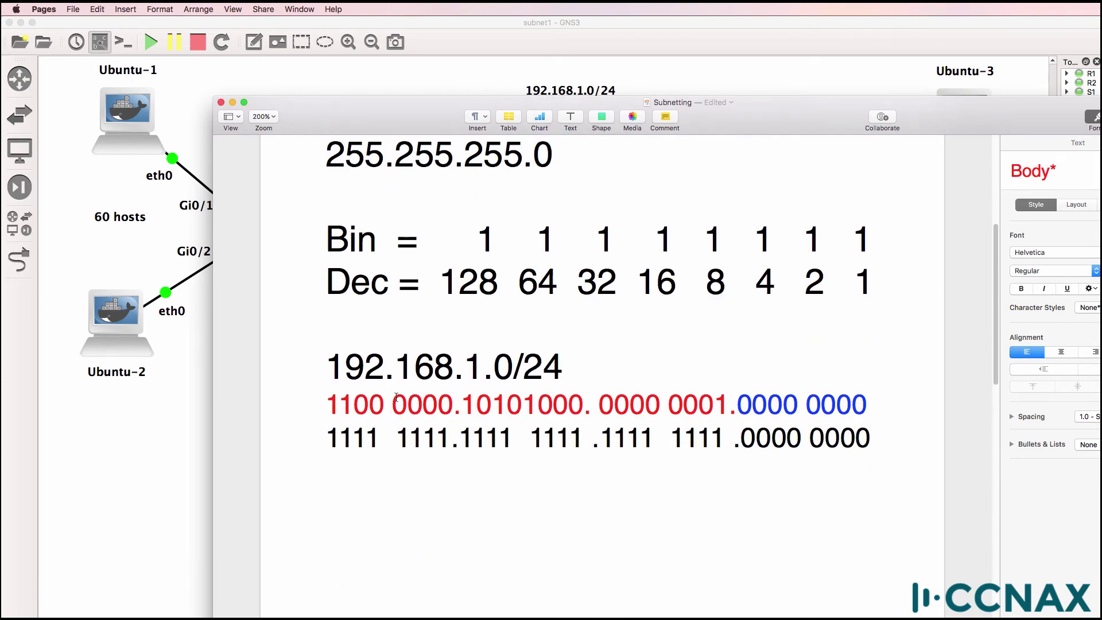
pyautogui.click(321, 408)
pyautogui.keyDown('shift'); pyautogui.click(733, 401); pyautogui.keyUp('shift')
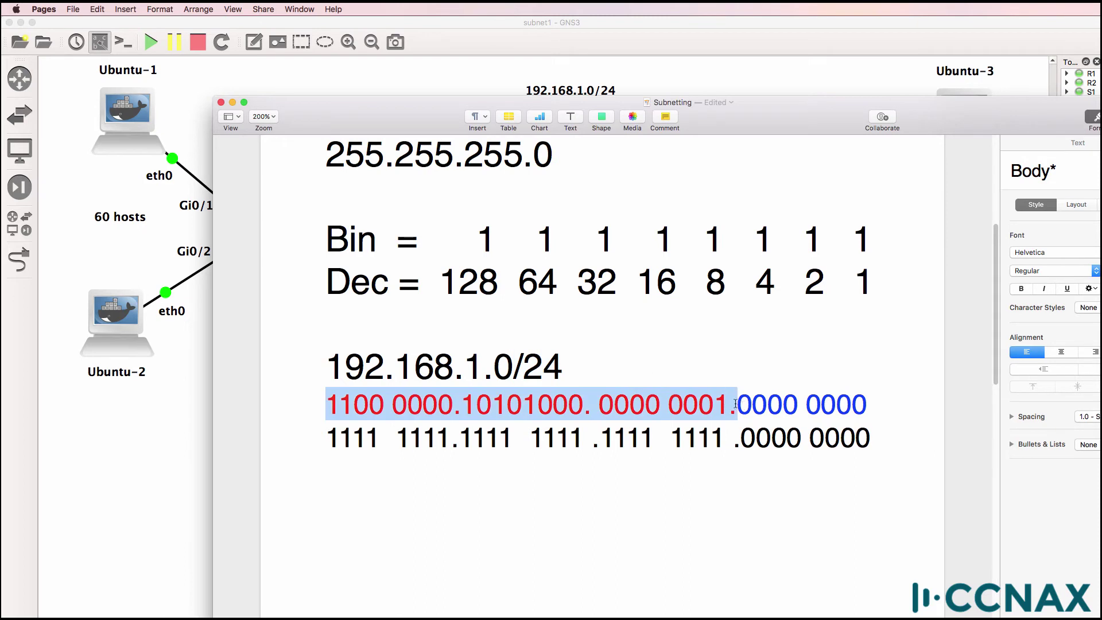
pyautogui.moveTo(739, 401); pyautogui.dragTo(910, 399)
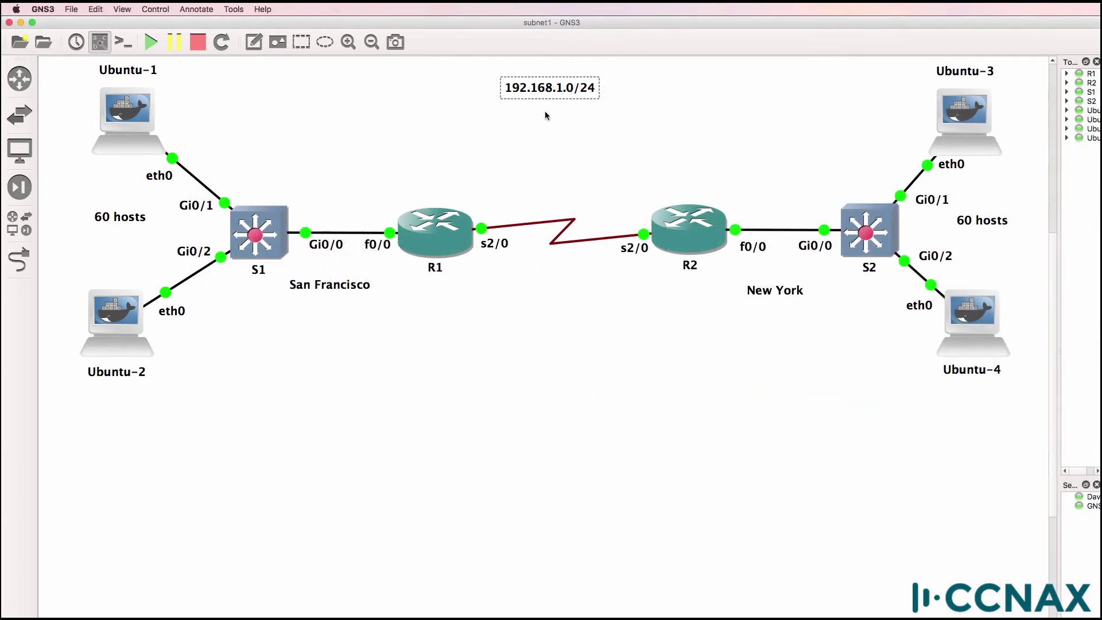
# - Deselect the network note and pick out the 60 hosts label at New York
pyautogui.click(545, 115)
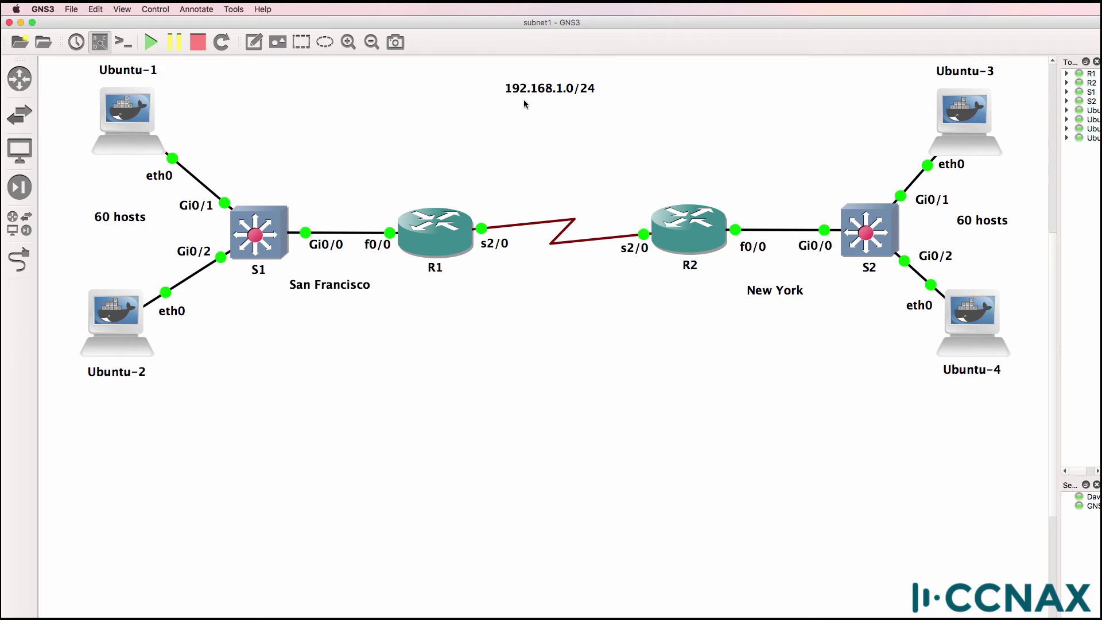
pyautogui.click(979, 229)
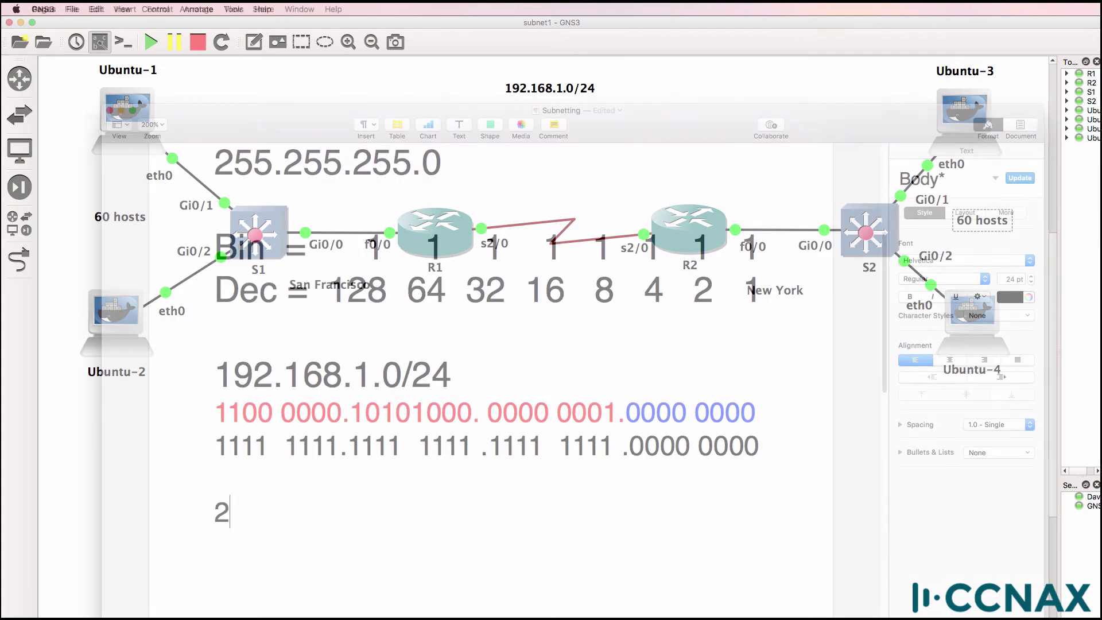
# - Write the formula 'Hosts = 2^X - 2' under the mask
pyautogui.write('Host s -')
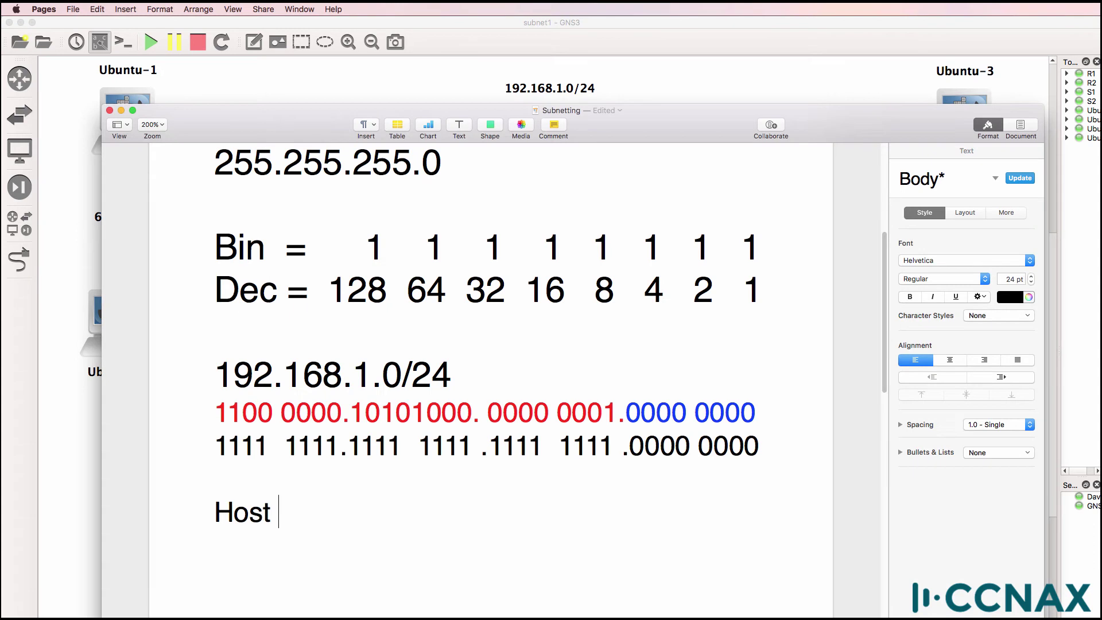
pyautogui.press('BackSpace')
pyautogui.press('BackSpace')
pyautogui.write('-')
pyautogui.press('BackSpace')
pyautogui.write('= @')
pyautogui.press('BackSpace')
pyautogui.write('2')
pyautogui.press('BackSpace')
pyautogui.write('2^X')
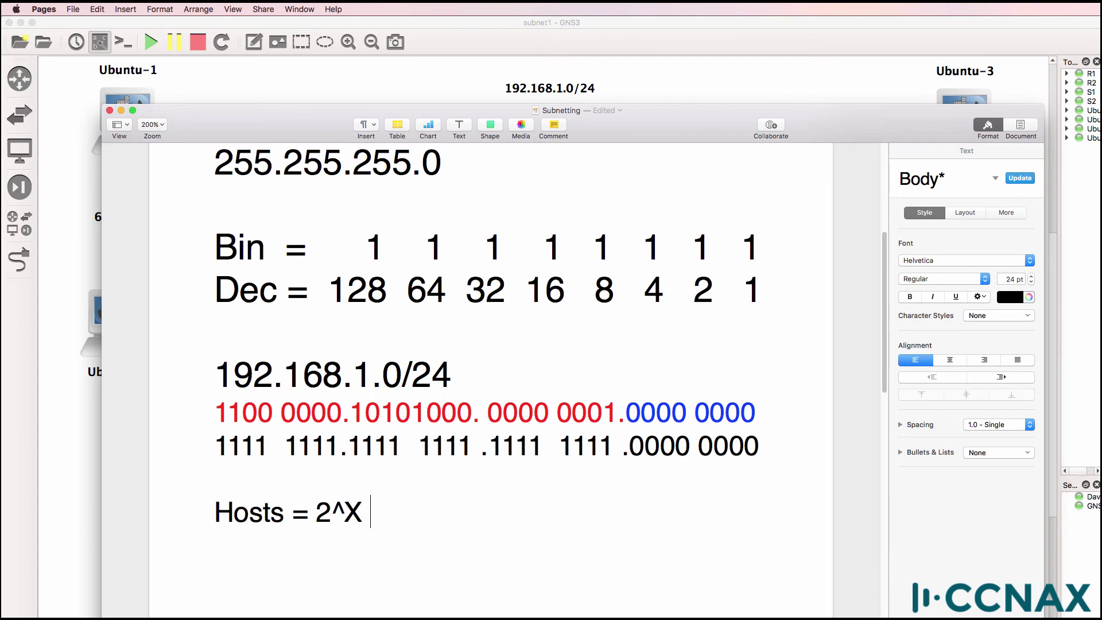
pyautogui.write(' - 2')
# - Add 'Networks = 2^X' on the next line below the hosts formula
pyautogui.press('Return')
pyautogui.write('Network')
pyautogui.press('BackSpace')
pyautogui.press('BackSpace')
pyautogui.press('BackSpace')
pyautogui.write('works')
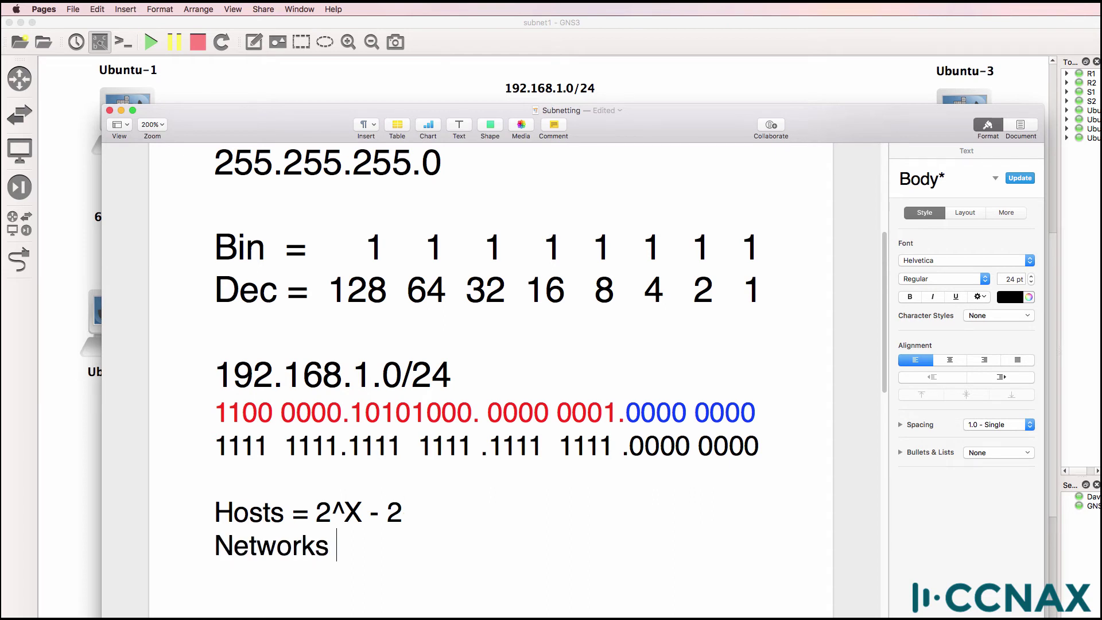
pyautogui.write(' = 2^2')
pyautogui.press('BackSpace')
pyautogui.write('x')
pyautogui.press('BackSpace')
pyautogui.write('X')
pyautogui.press('Return')
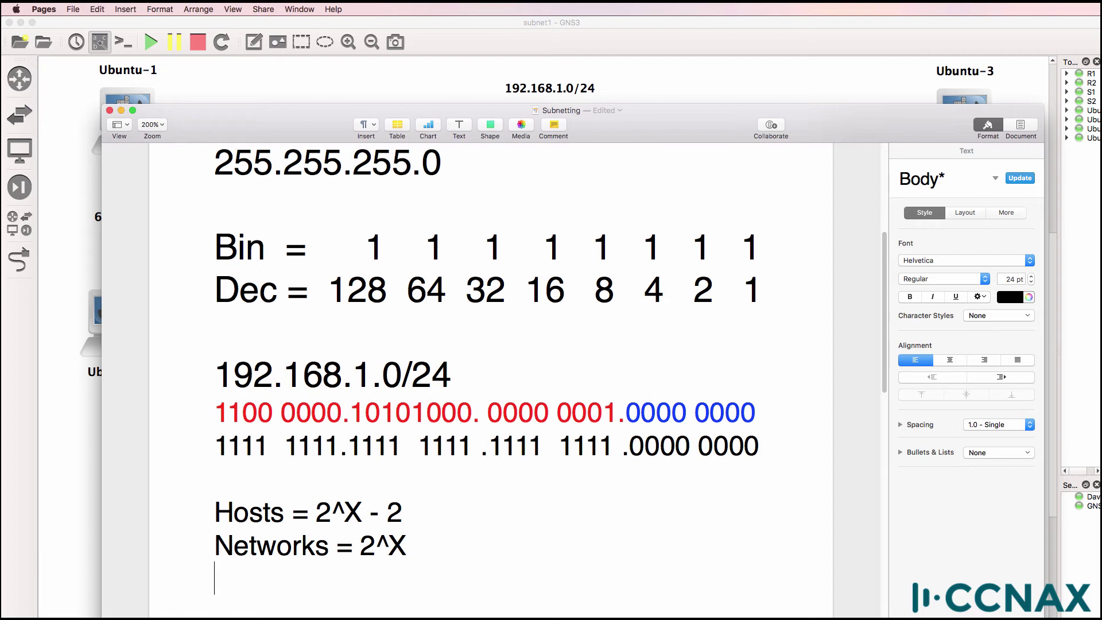
pyautogui.scroll(1, 367, 517)
pyautogui.moveTo(403, 525); pyautogui.dragTo(365, 524)
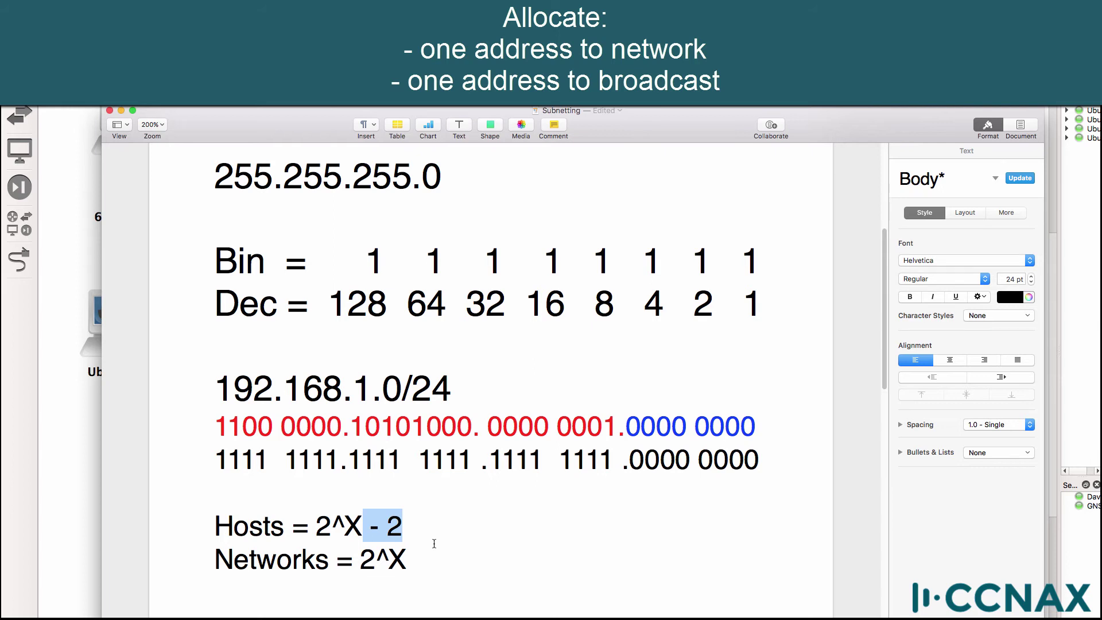
pyautogui.click(434, 543)
# - Note '60 hosts' below the formulas after checking the host counts in GNS3
pyautogui.press('Up')
pyautogui.hotkey('shift', 'Left')
pyautogui.hotkey('shift', 'Left')
pyautogui.hotkey('shift', 'Left')
pyautogui.hotkey('shift', 'Left')
pyautogui.press('Down')
pyautogui.press('Down')
pyautogui.press('Down')
pyautogui.scroll(-6, 491, 373)
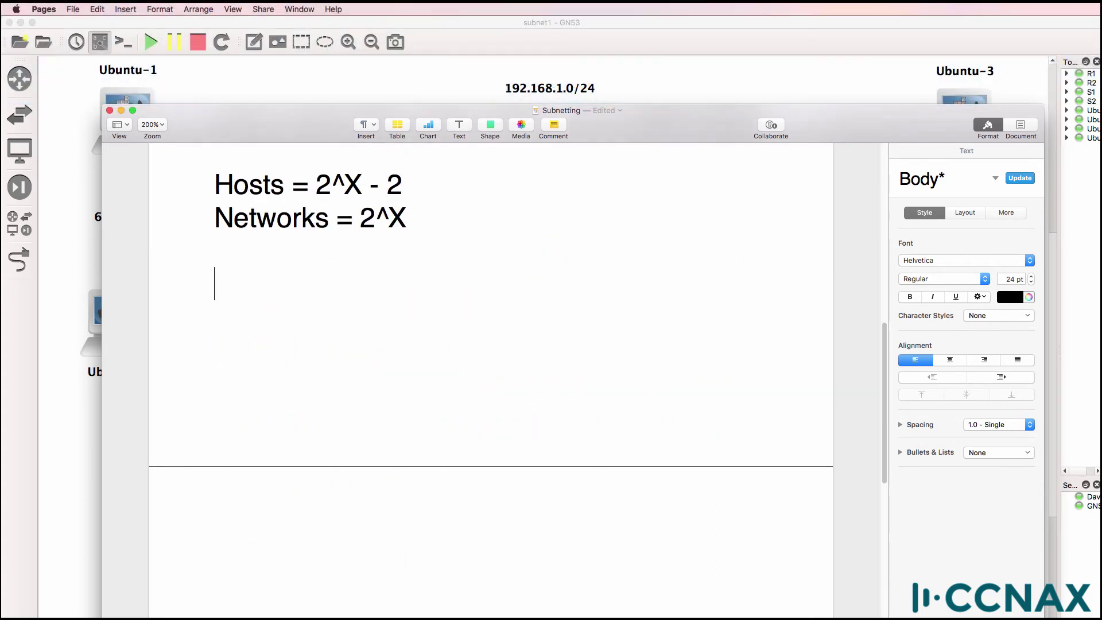
pyautogui.write('60 hosts')
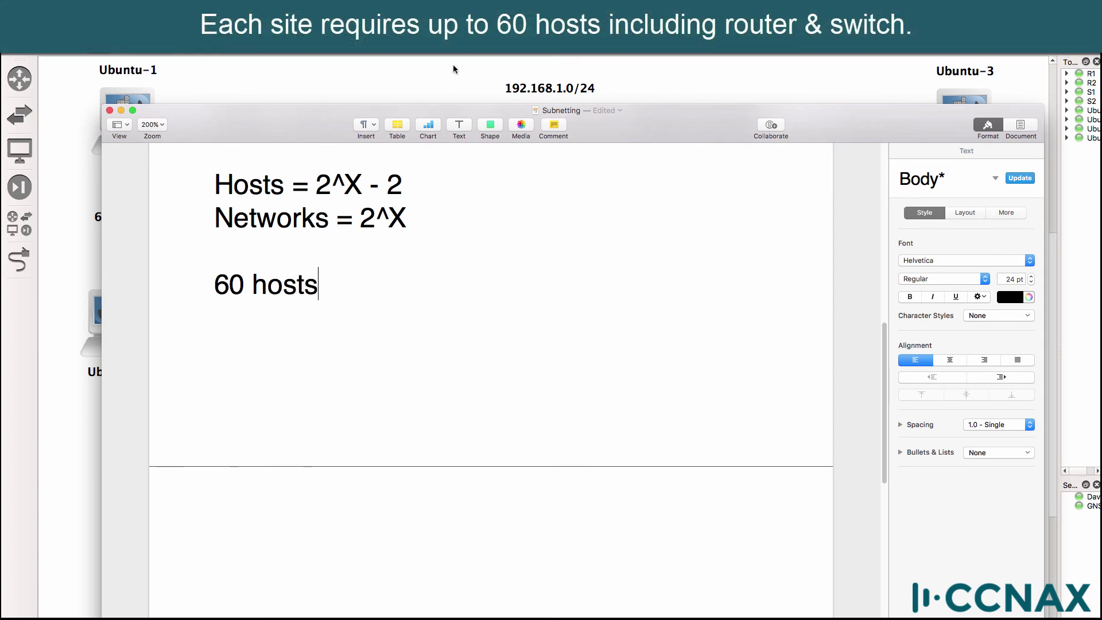
pyautogui.click(453, 69)
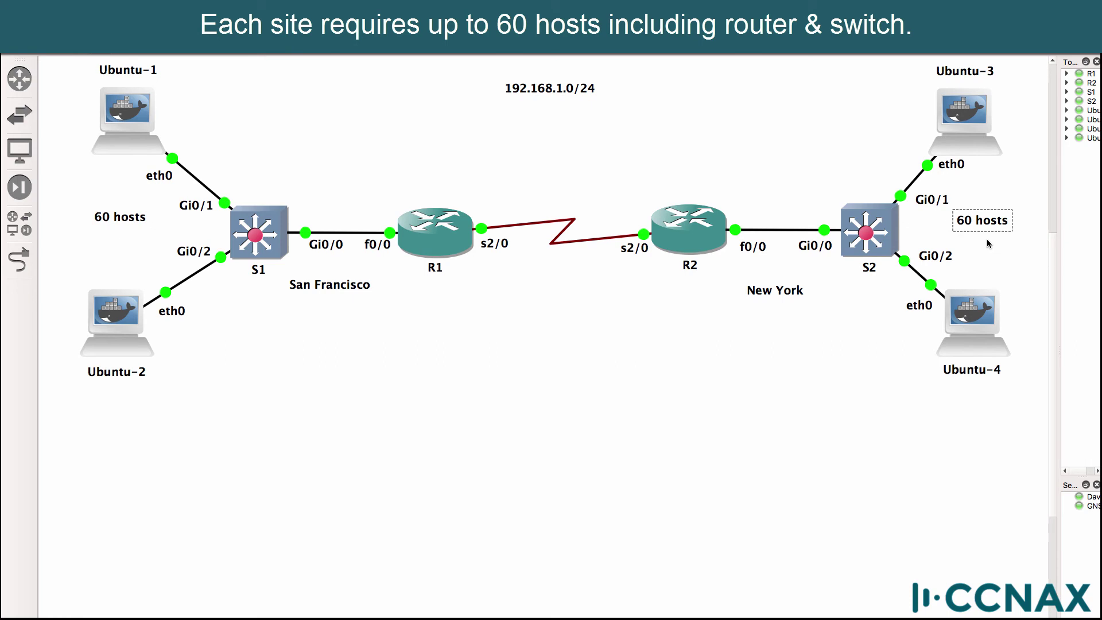
pyautogui.press('super+Tab')
pyautogui.press('Return')
pyautogui.press('Return')
# - Write the trial calculation '2^2 - 2 = 2', relating its exponent to X
pyautogui.write('2')
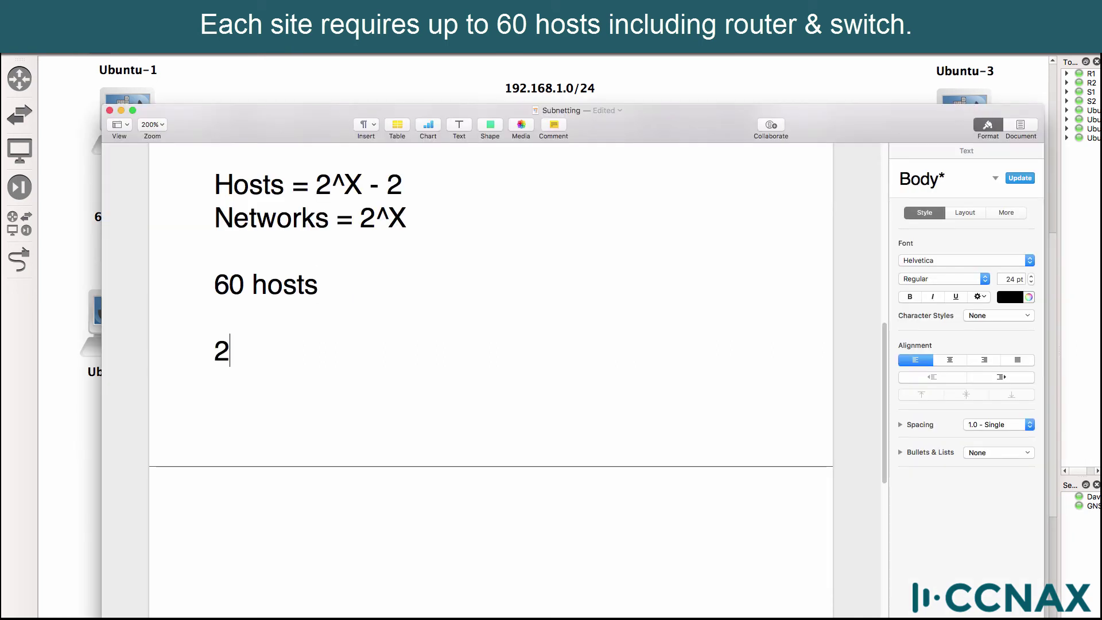
pyautogui.write('%')
pyautogui.press('BackSpace')
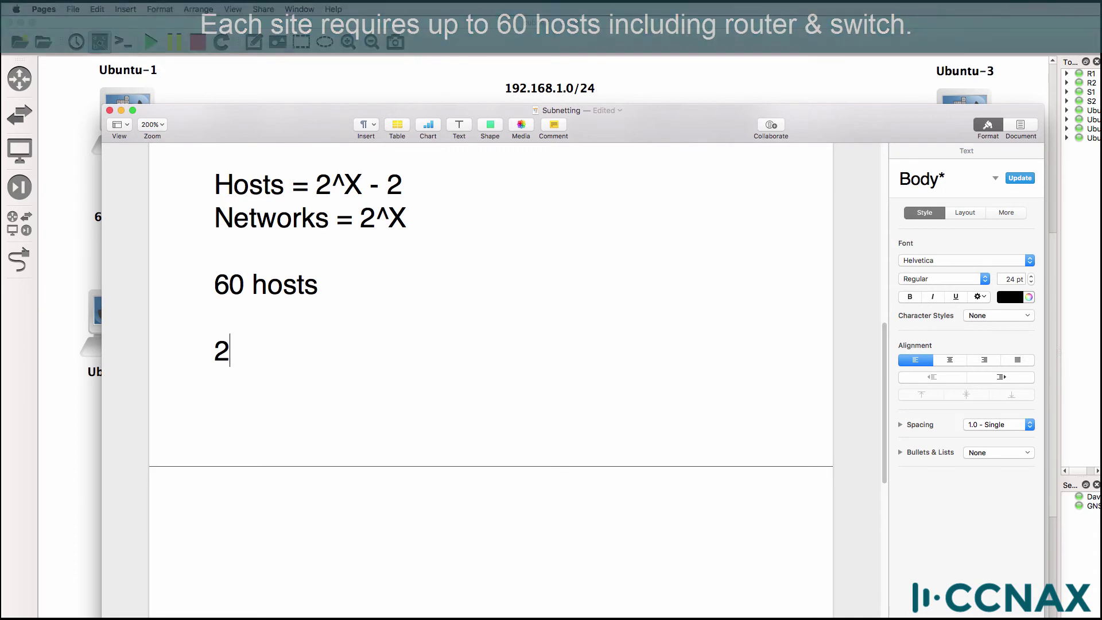
pyautogui.write('^1')
pyautogui.press('BackSpace')
pyautogui.press('BackSpace')
pyautogui.write('2 =')
pyautogui.press('BackSpace')
pyautogui.press('BackSpace')
pyautogui.write('- 2 = 2')
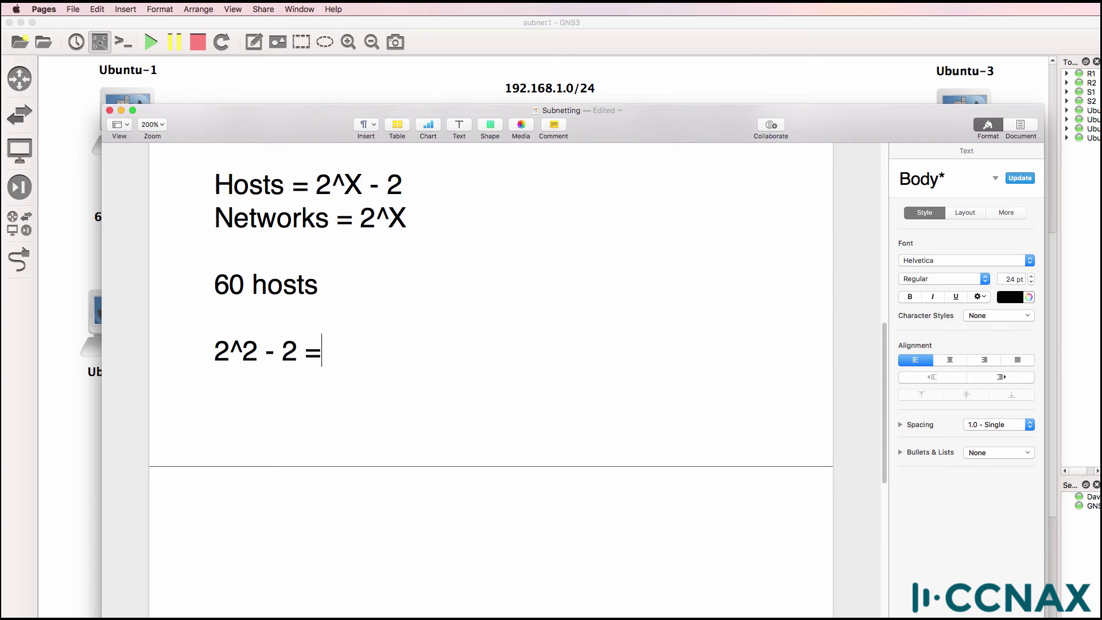
pyautogui.press('Down')
pyautogui.press('Up')
pyautogui.press('Right')
pyautogui.press('Right')
pyautogui.hotkey('shift', 'Right')
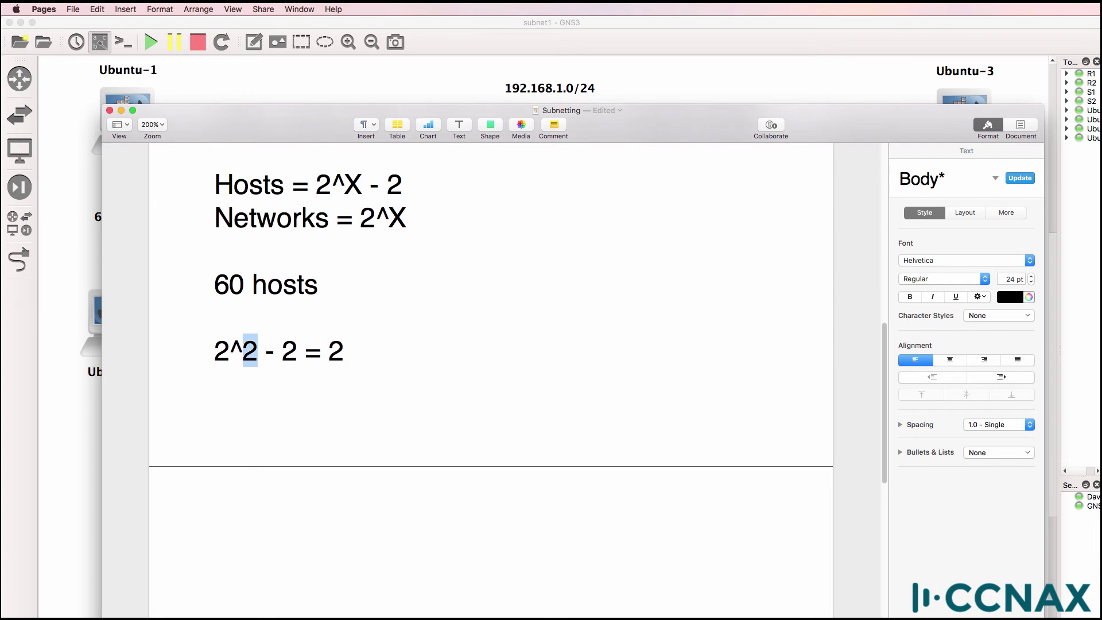
pyautogui.moveTo(344, 184); pyautogui.dragTo(369, 185)
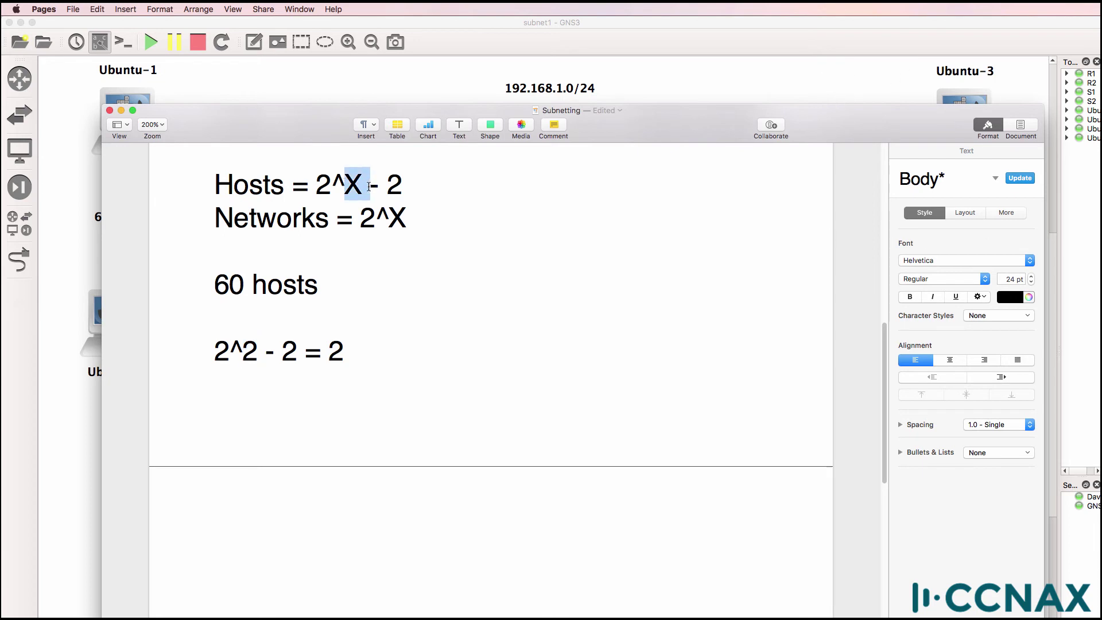
pyautogui.click(360, 360)
pyautogui.press('Return')
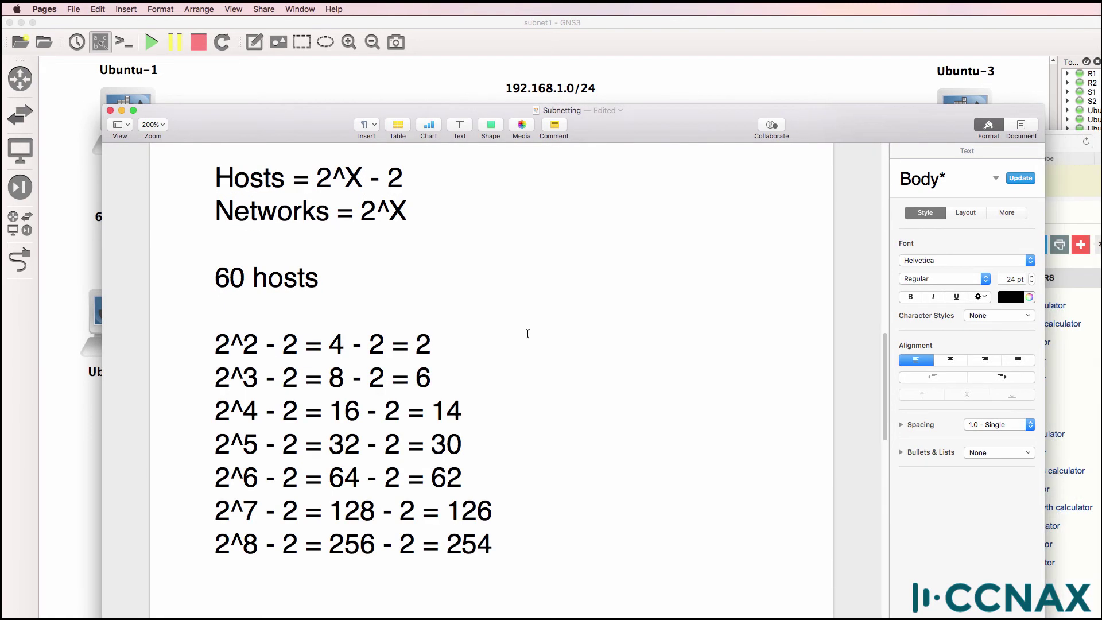
# - Colour the 2^6 line (64 - 2 = 62) blue to mark it as the answer
pyautogui.moveTo(213, 278); pyautogui.dragTo(384, 279)
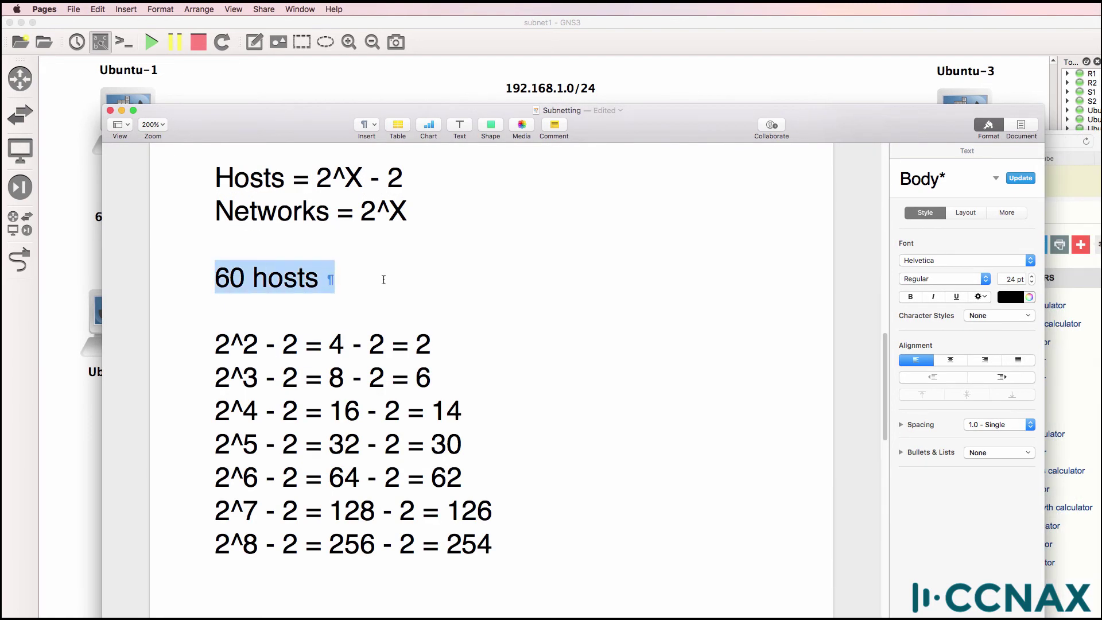
pyautogui.click(258, 477)
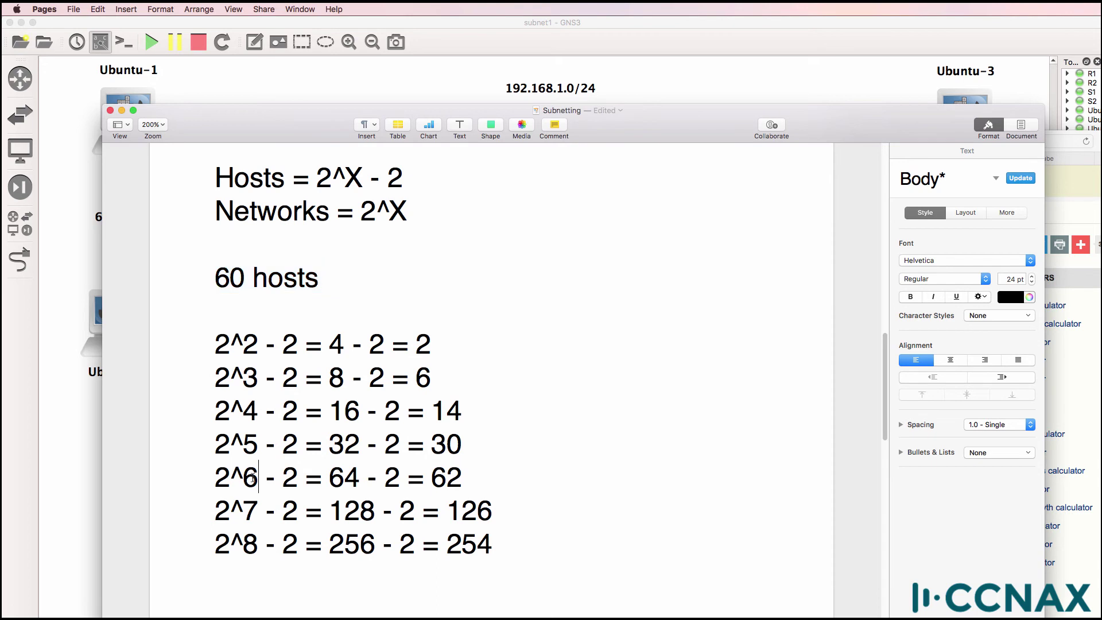
pyautogui.doubleClick(258, 478)
pyautogui.moveTo(207, 478); pyautogui.dragTo(263, 482)
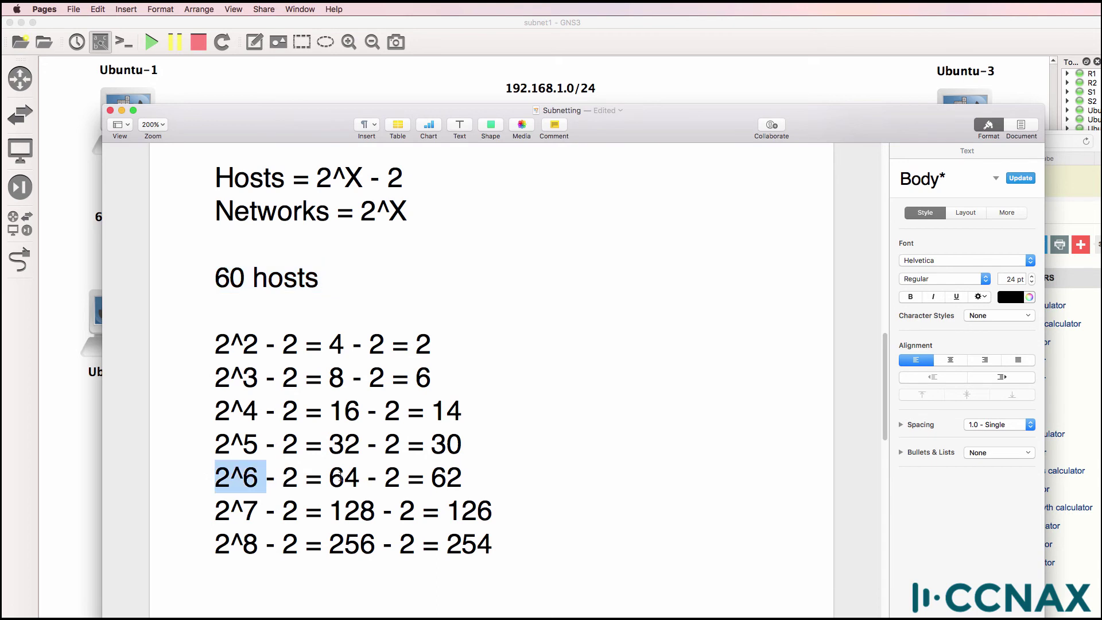
pyautogui.moveTo(330, 477); pyautogui.dragTo(359, 478)
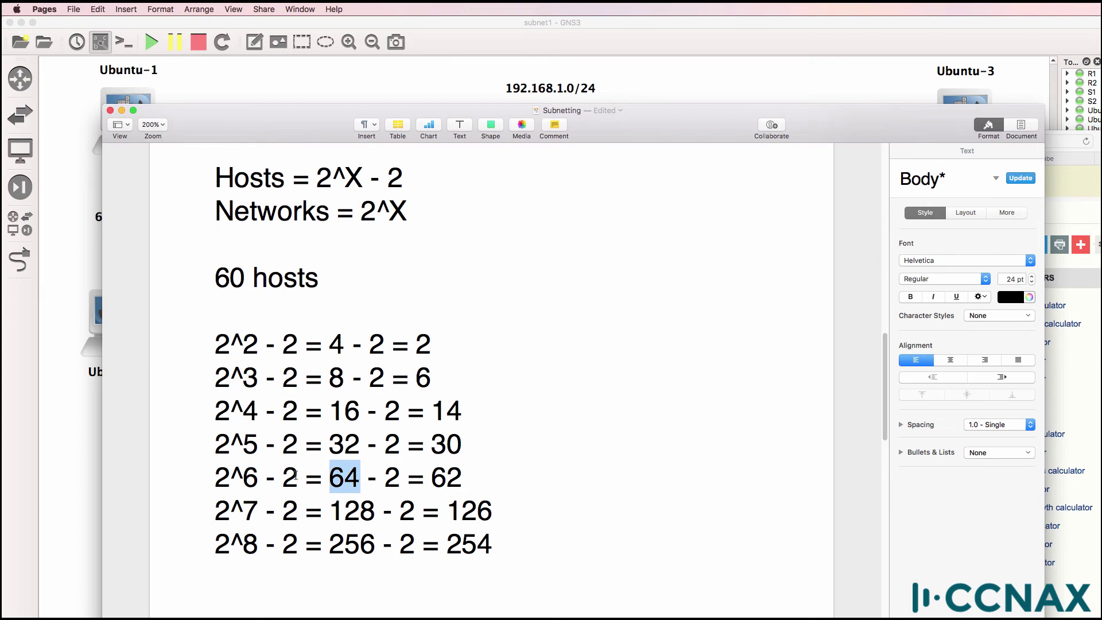
pyautogui.moveTo(425, 478); pyautogui.dragTo(214, 478)
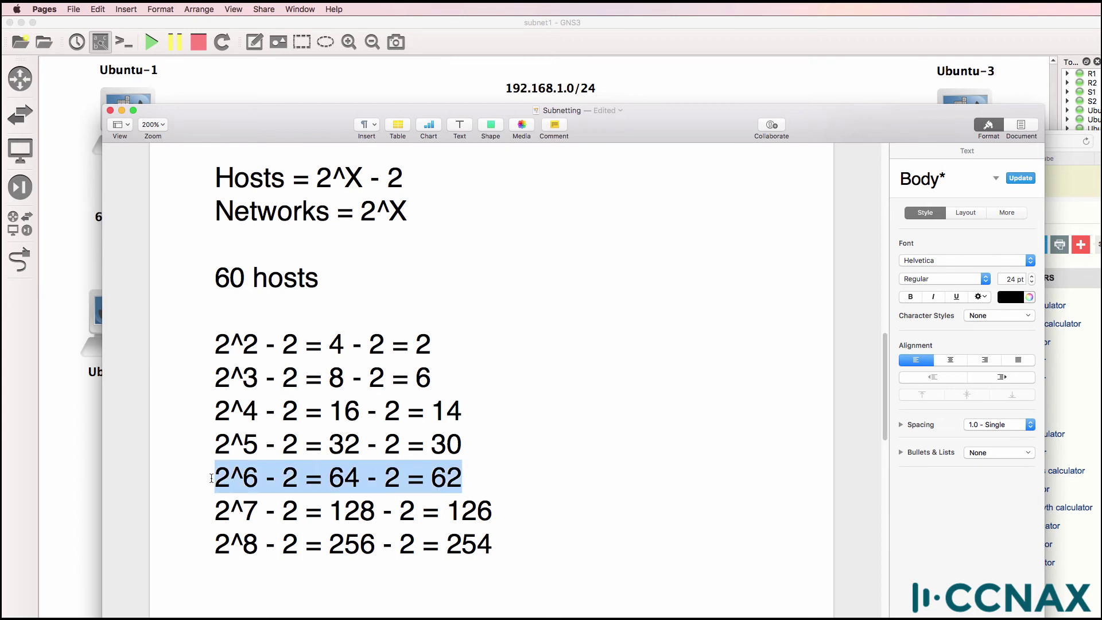
pyautogui.click(1028, 297)
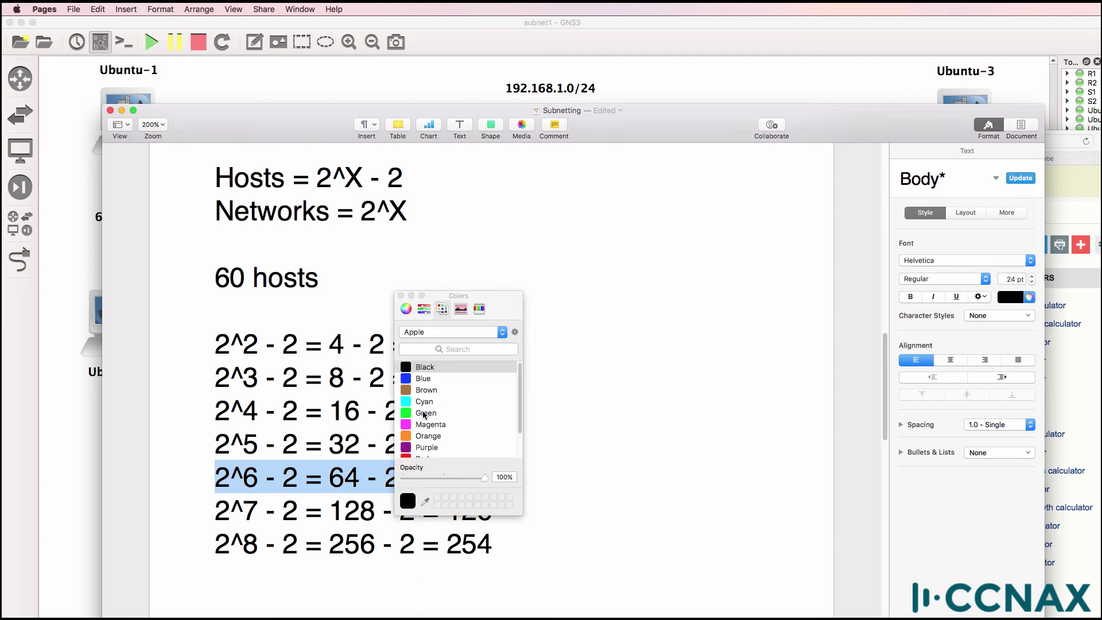
pyautogui.click(425, 380)
pyautogui.click(481, 447)
# - Add 'requires 6 bits for the host portion' after the 60 hosts note
pyautogui.moveTo(479, 477); pyautogui.dragTo(204, 476)
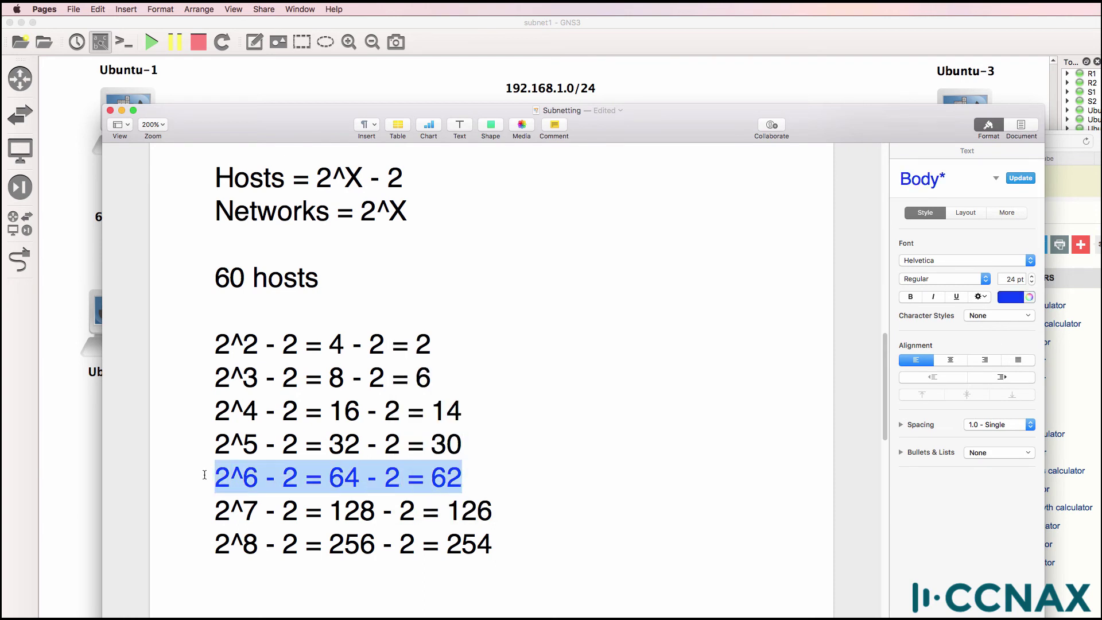
pyautogui.click(353, 282)
pyautogui.write('requires 6 bits')
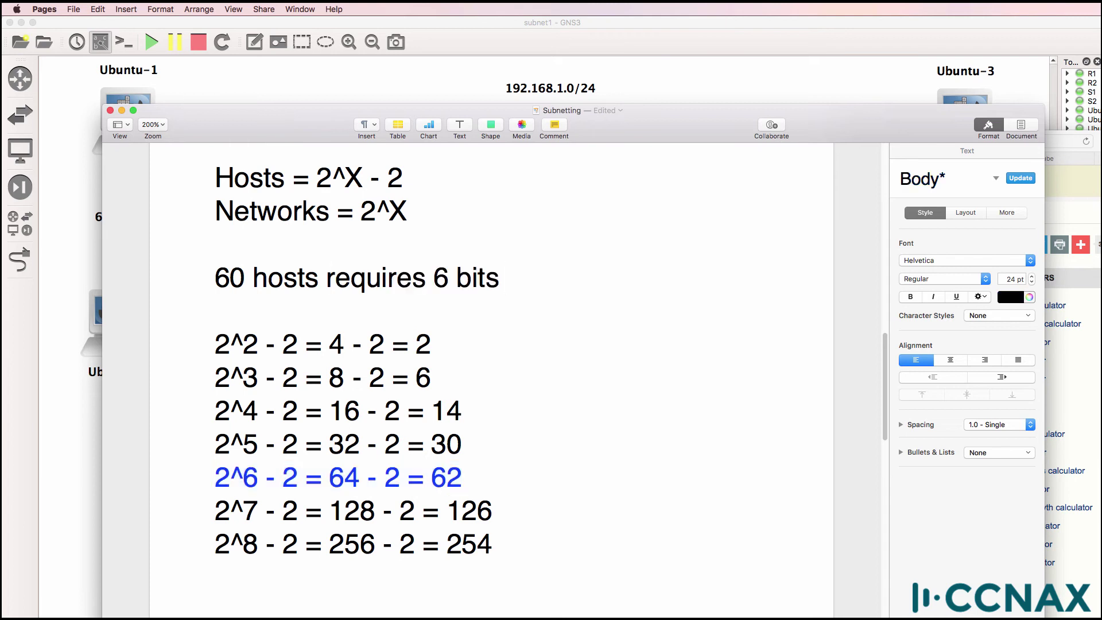
pyautogui.write(' for the host')
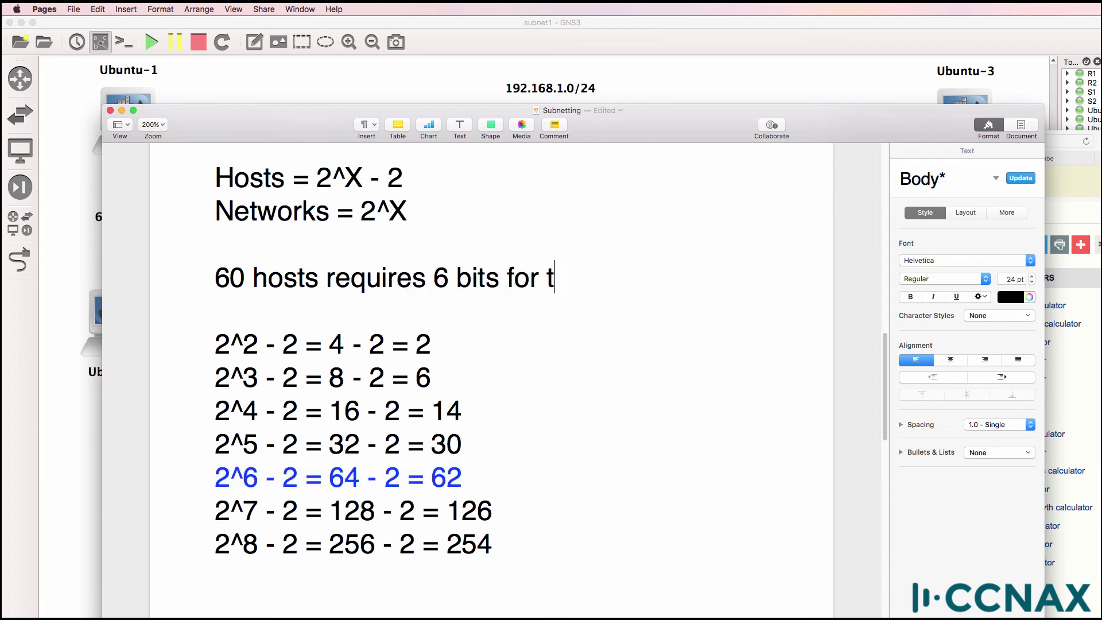